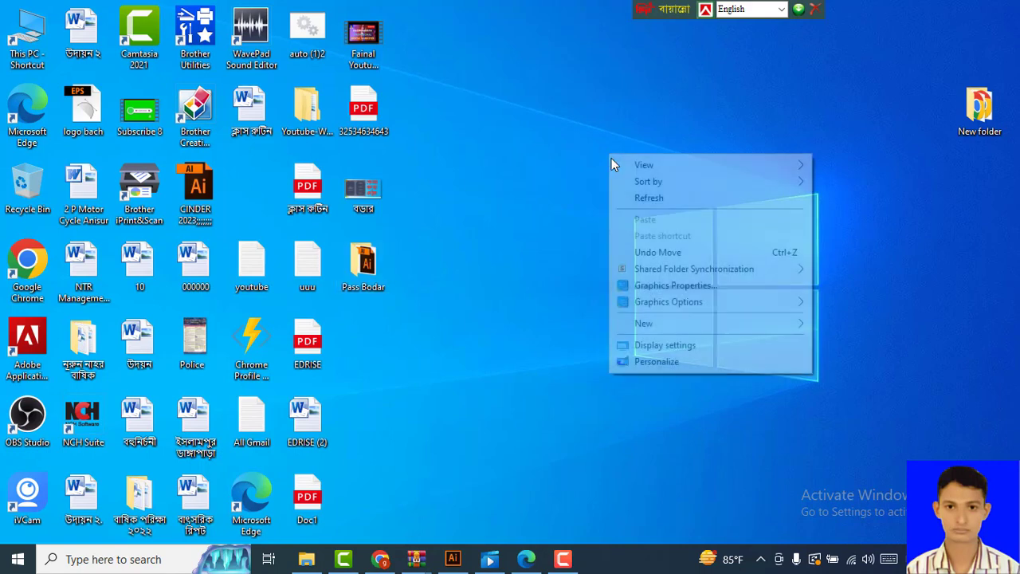
pyautogui.click(630, 200)
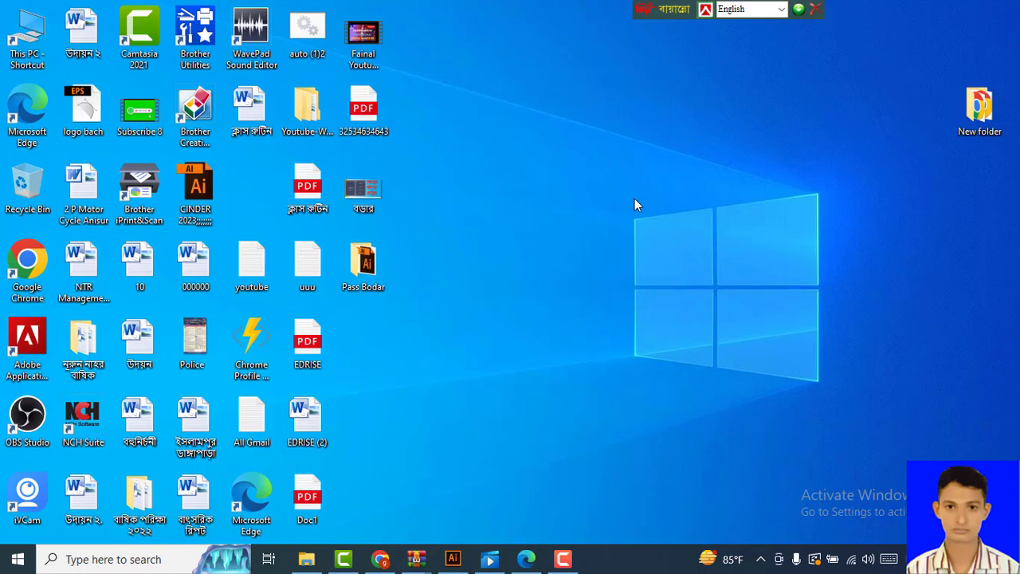
pyautogui.rightClick(606, 183)
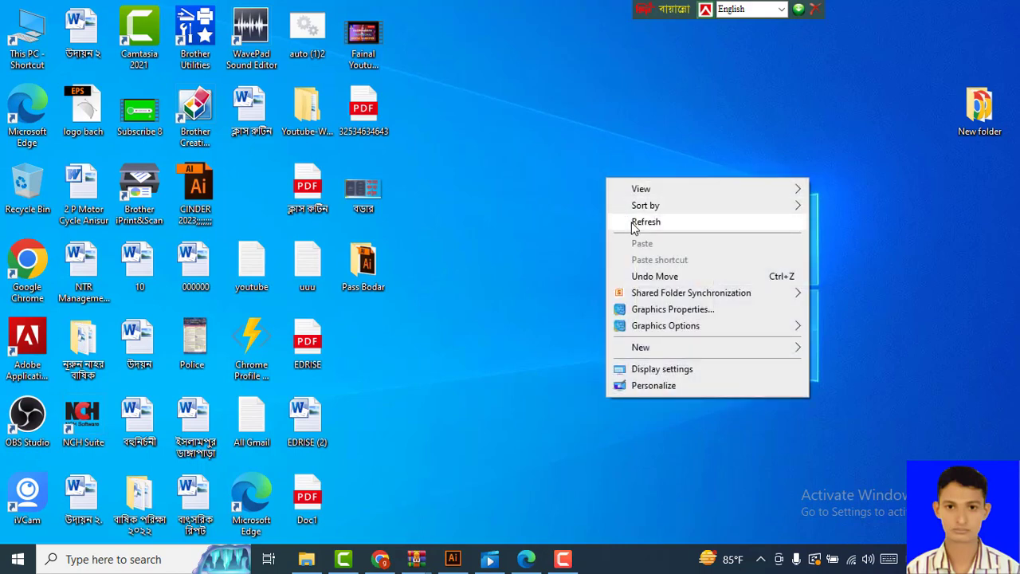
pyautogui.click(631, 226)
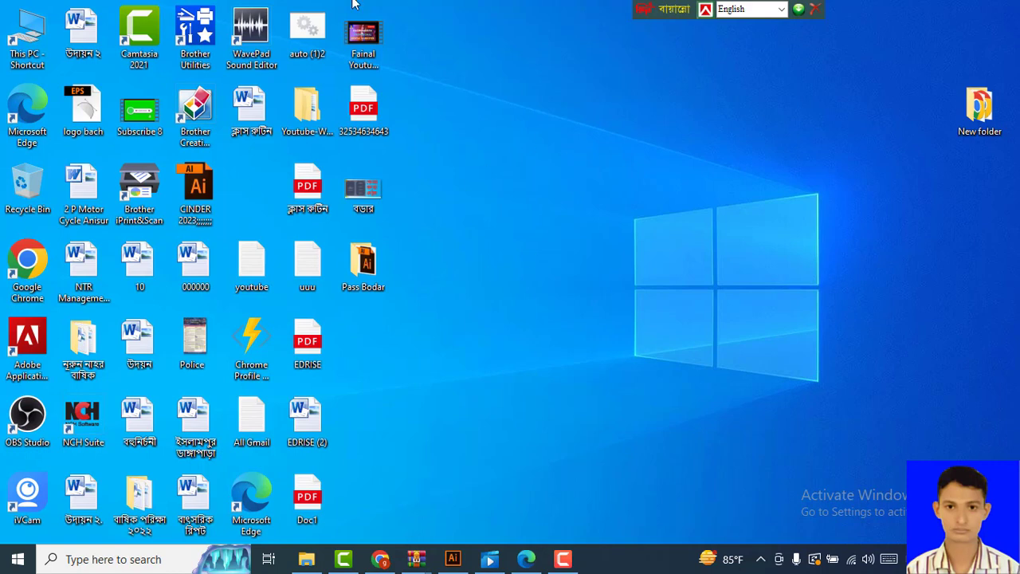
# - Switch to Adobe Illustrator and show the whole black square with the gold NR logo
pyautogui.click(450, 560)
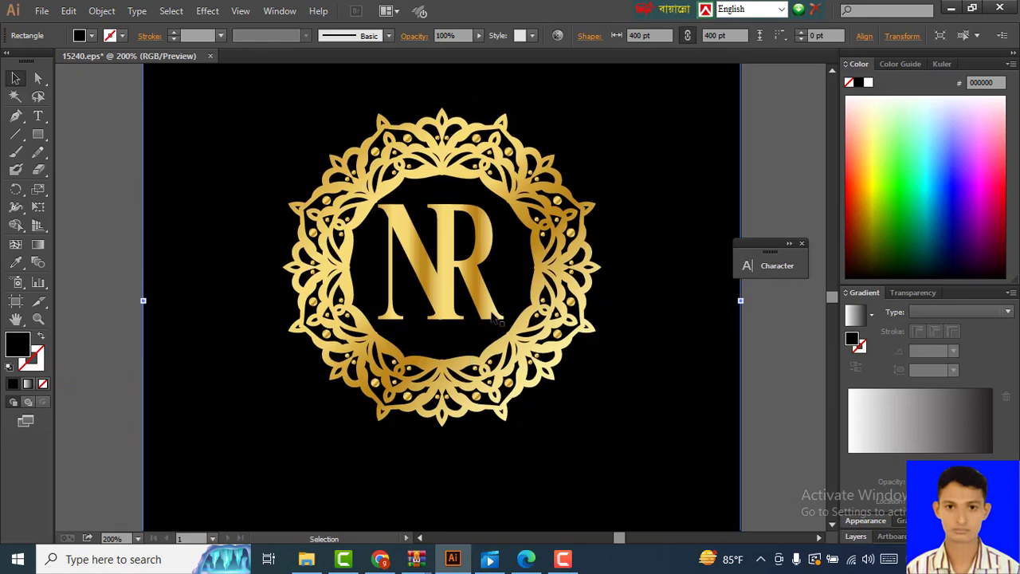
pyautogui.press('ctrl')
pyautogui.scroll(-1, 500, 319)
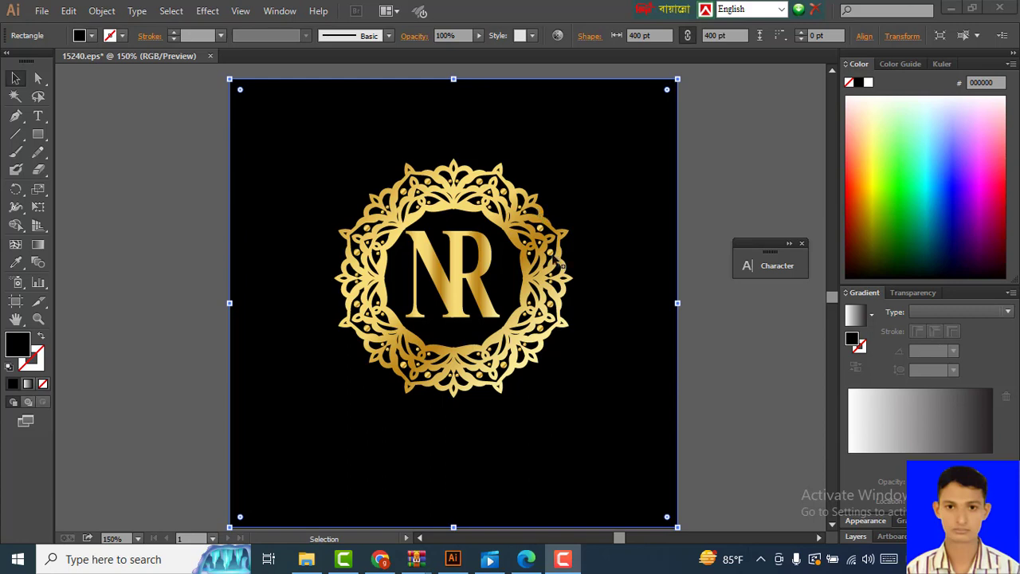
pyautogui.click(556, 269)
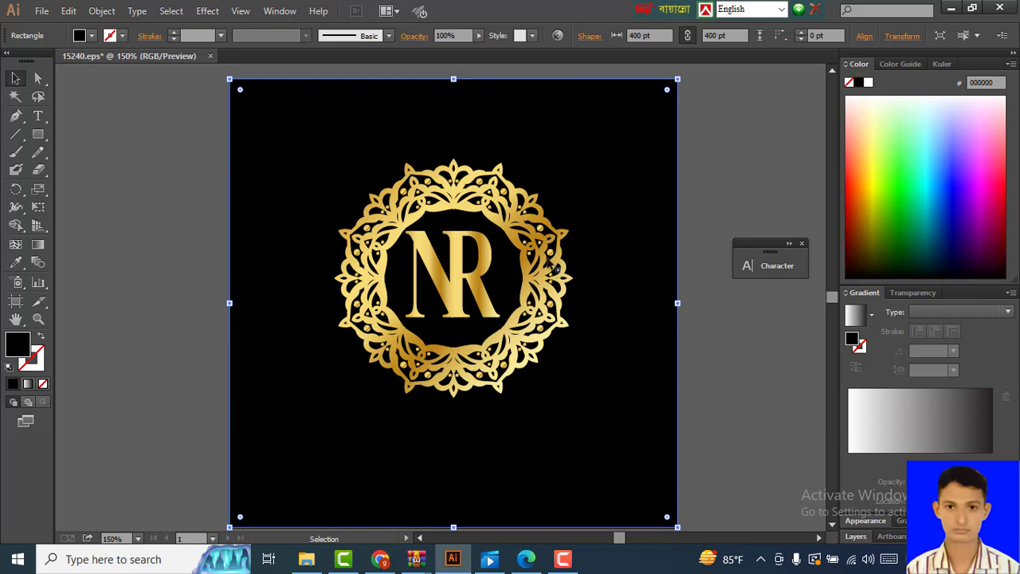
pyautogui.hscroll(1, 425, 213)
pyautogui.hscroll(2, 425, 213)
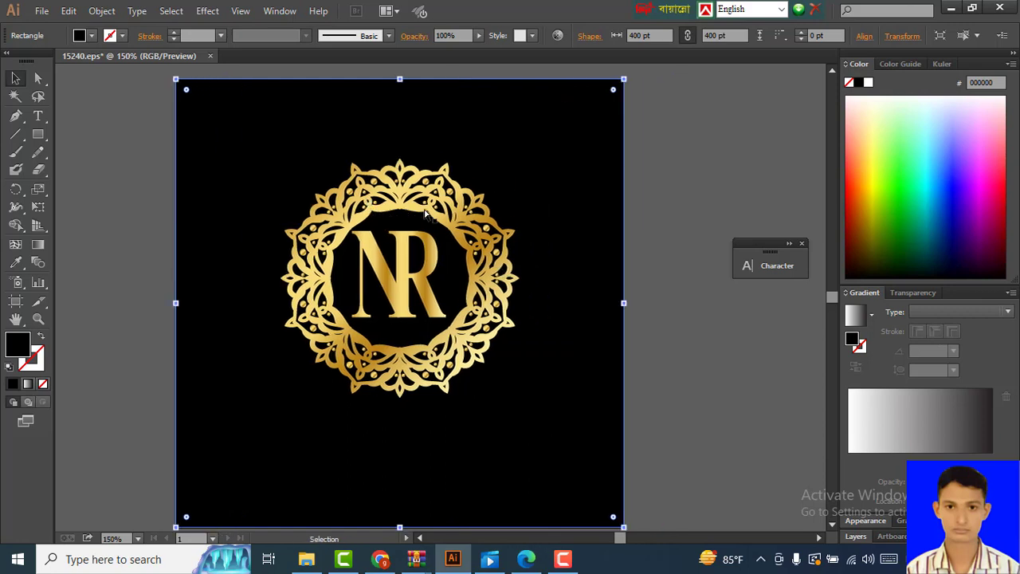
pyautogui.scroll(-1, 425, 214)
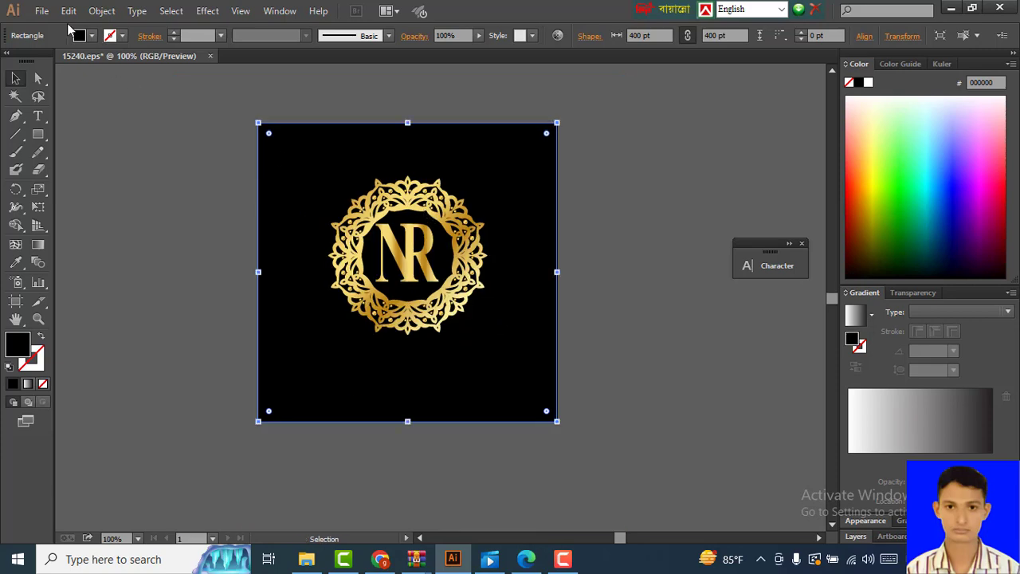
# - Duplicate the whole NR logo artwork, including its black background, and place the copy left of the original
pyautogui.click(401, 249)
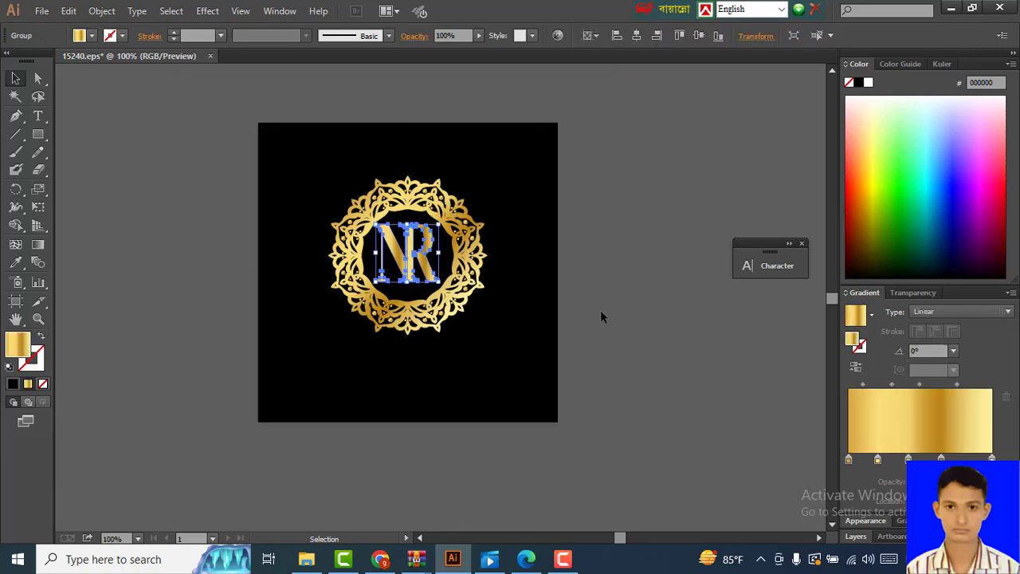
pyautogui.moveTo(220, 171); pyautogui.dragTo(610, 409)
pyautogui.scroll(2, 579, 394)
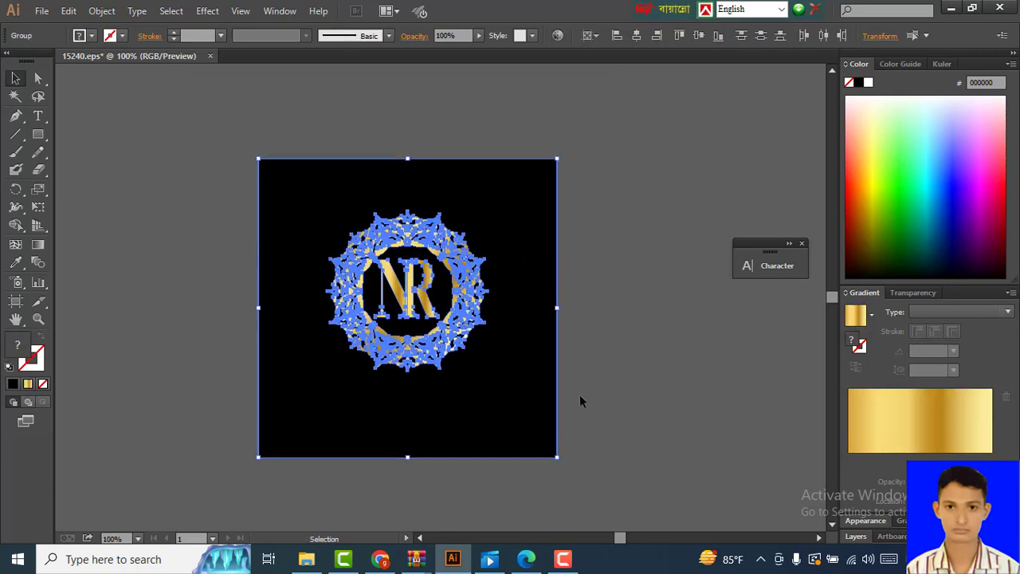
pyautogui.hscroll(-4, 579, 394)
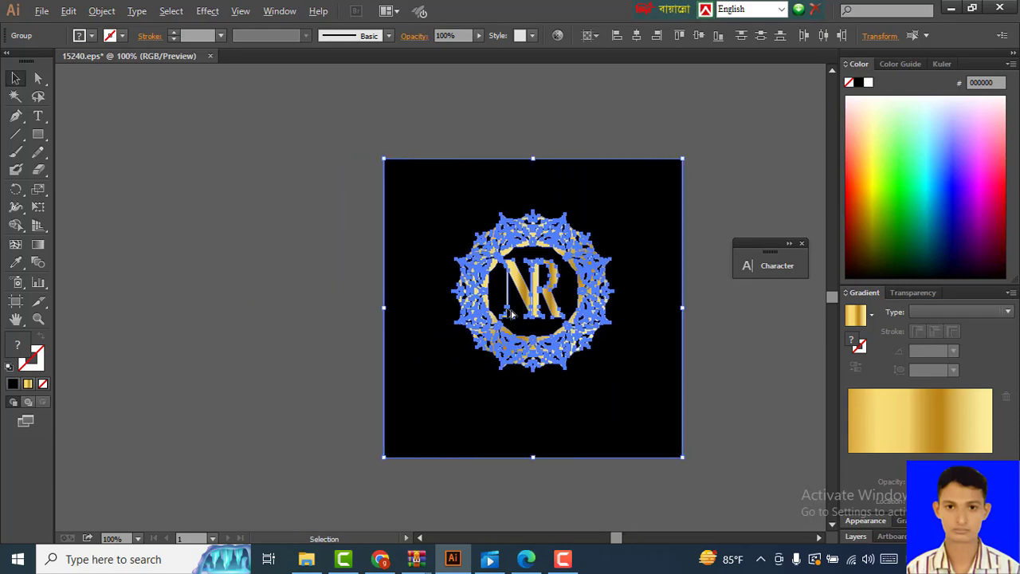
pyautogui.moveTo(510, 314); pyautogui.dragTo(195, 293)
pyautogui.click(772, 372)
# - Ungroup the gold ornamental ring in the original artwork
pyautogui.click(545, 277)
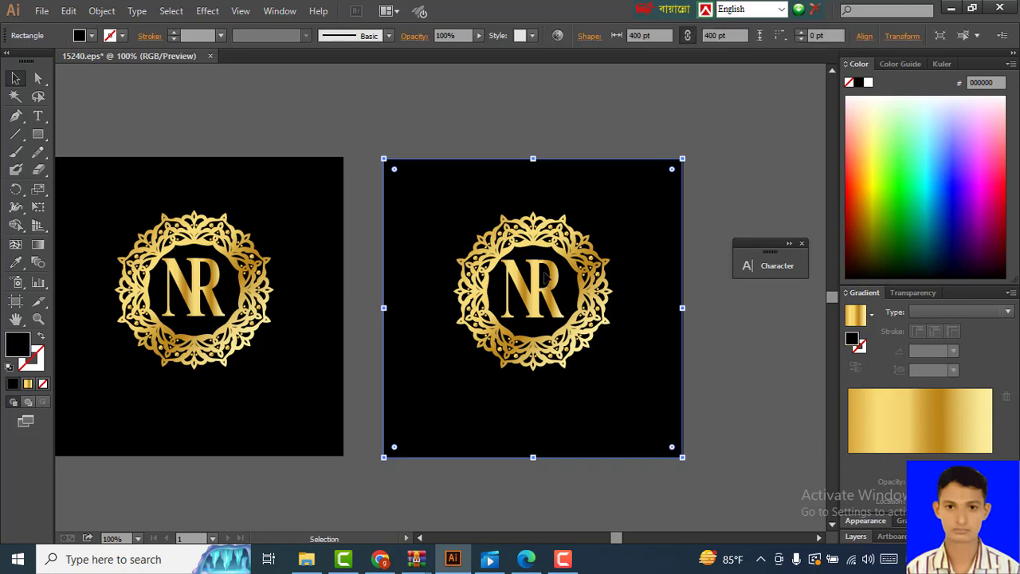
pyautogui.rightClick(545, 276)
pyautogui.click(790, 416)
pyautogui.click(790, 416)
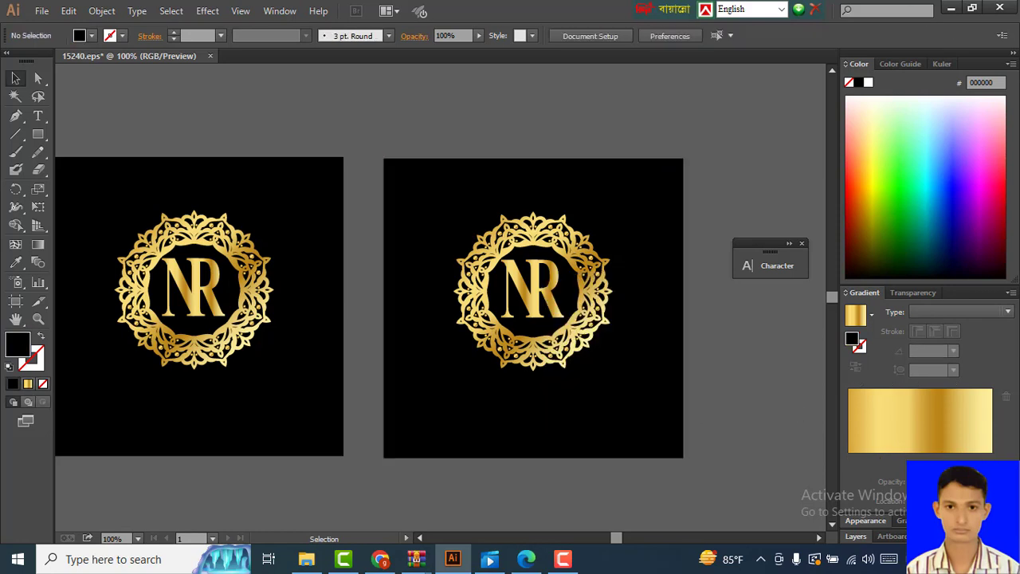
pyautogui.press('F10')
pyautogui.click(545, 298)
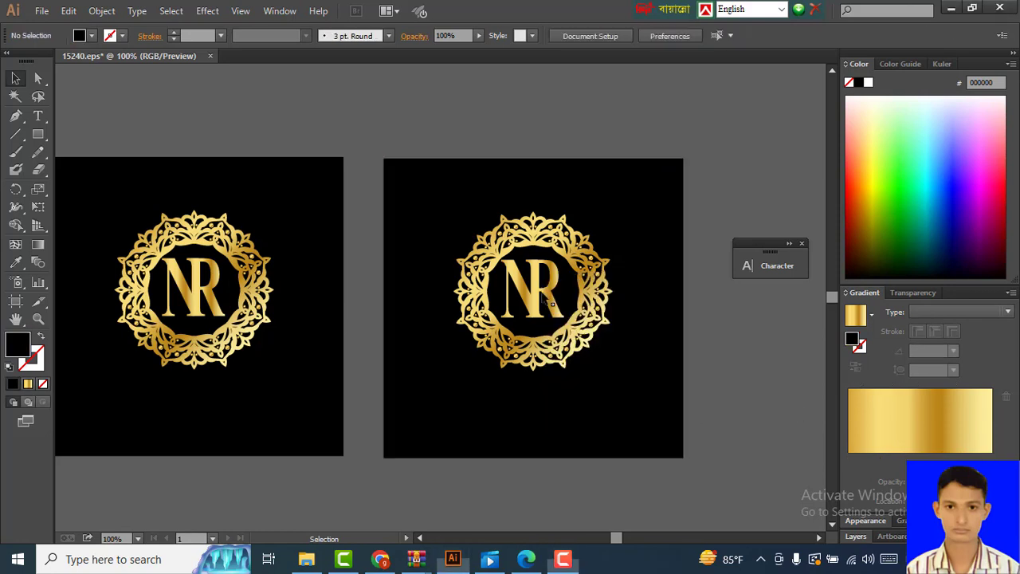
pyautogui.click(586, 295)
pyautogui.rightClick(586, 294)
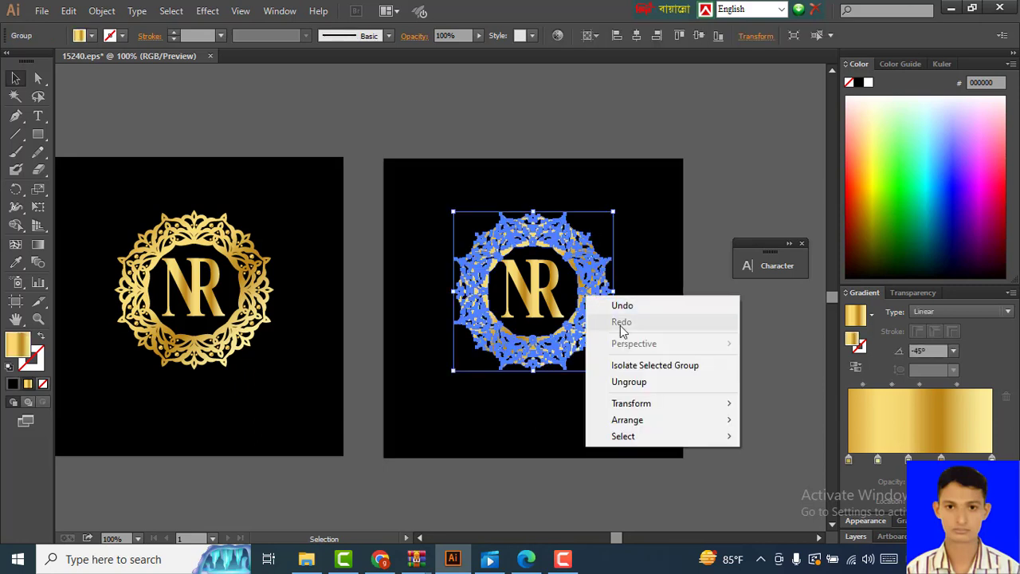
pyautogui.click(642, 383)
pyautogui.click(740, 376)
# - Move the gold NR monogram out of the ring to the empty canvas right of the black square
pyautogui.click(542, 291)
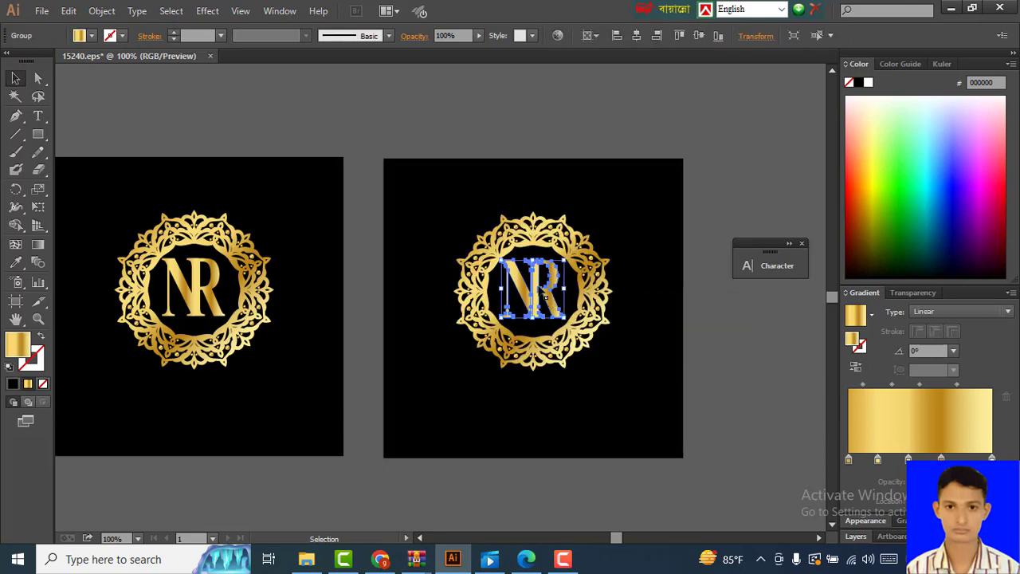
pyautogui.moveTo(541, 291); pyautogui.dragTo(787, 418)
pyautogui.click(715, 311)
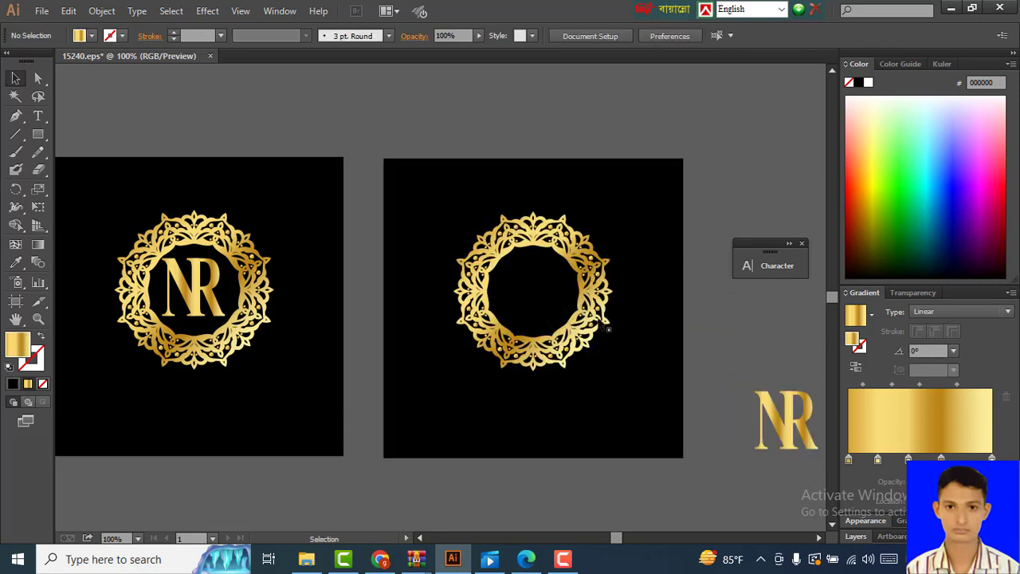
# - Examine how the emptied ornamental ring on the original black square is built by selecting it at different spots
pyautogui.click(599, 324)
pyautogui.click(715, 335)
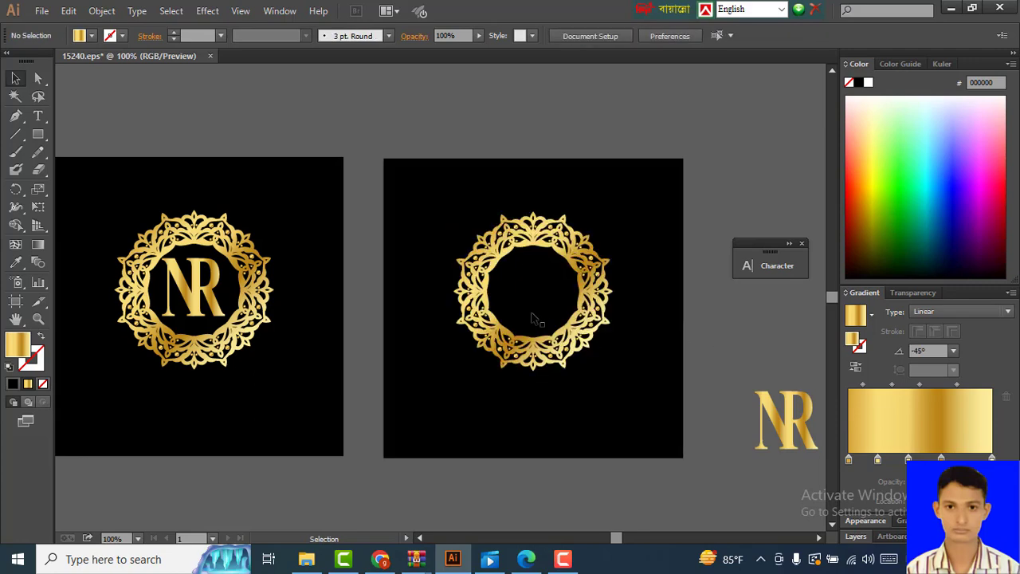
pyautogui.click(570, 350)
pyautogui.click(695, 351)
pyautogui.click(588, 301)
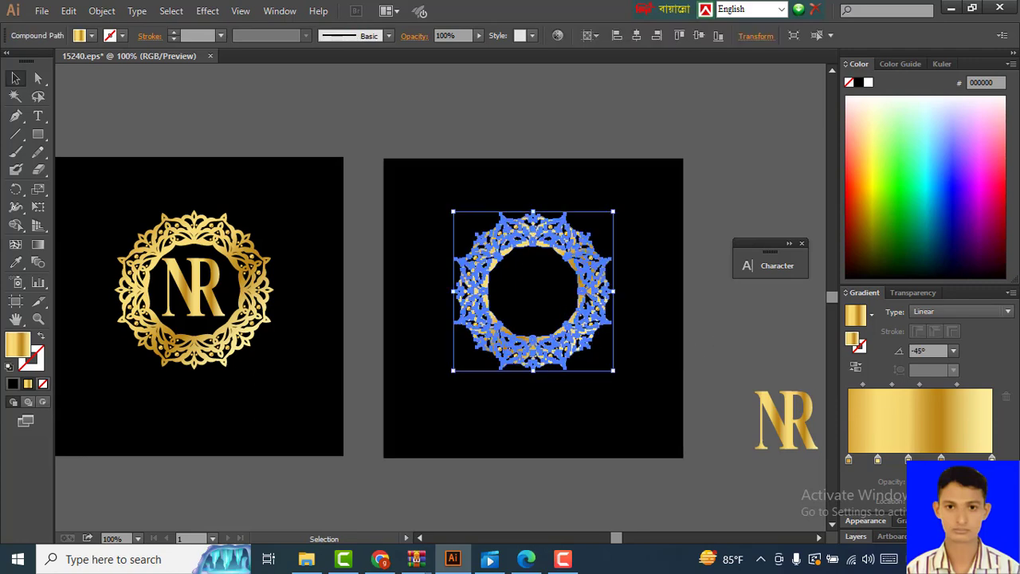
pyautogui.click(606, 339)
pyautogui.click(599, 335)
pyautogui.click(718, 339)
pyautogui.click(561, 346)
pyautogui.click(728, 313)
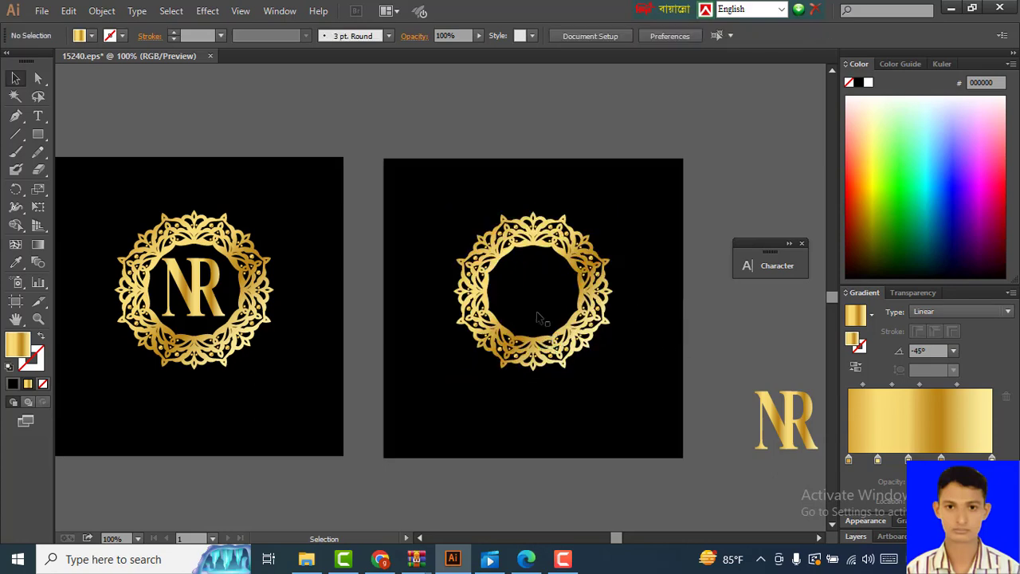
pyautogui.click(566, 336)
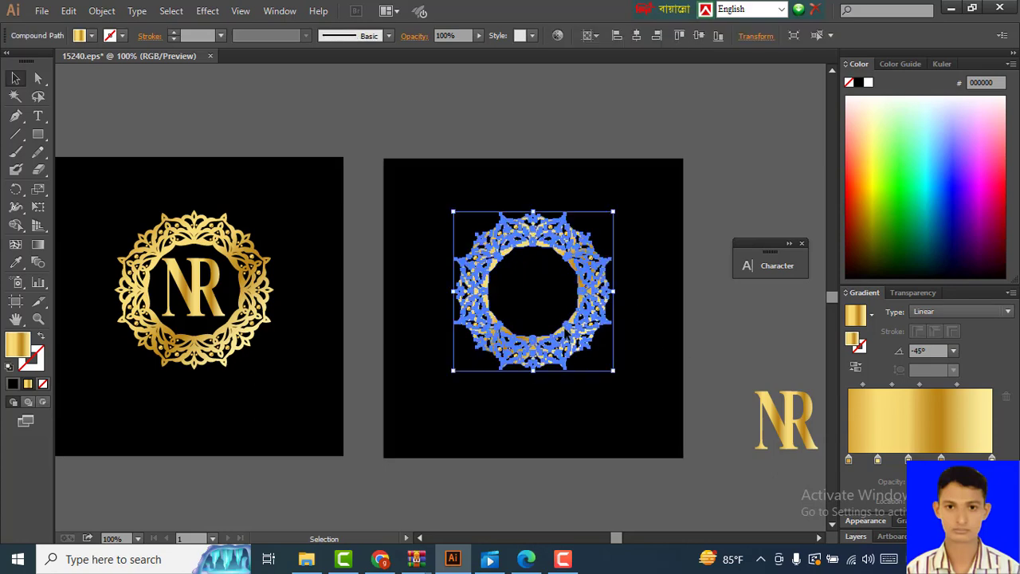
pyautogui.click(760, 341)
# - Move the gold NR monogram to the empty canvas below the original black square
pyautogui.click(757, 395)
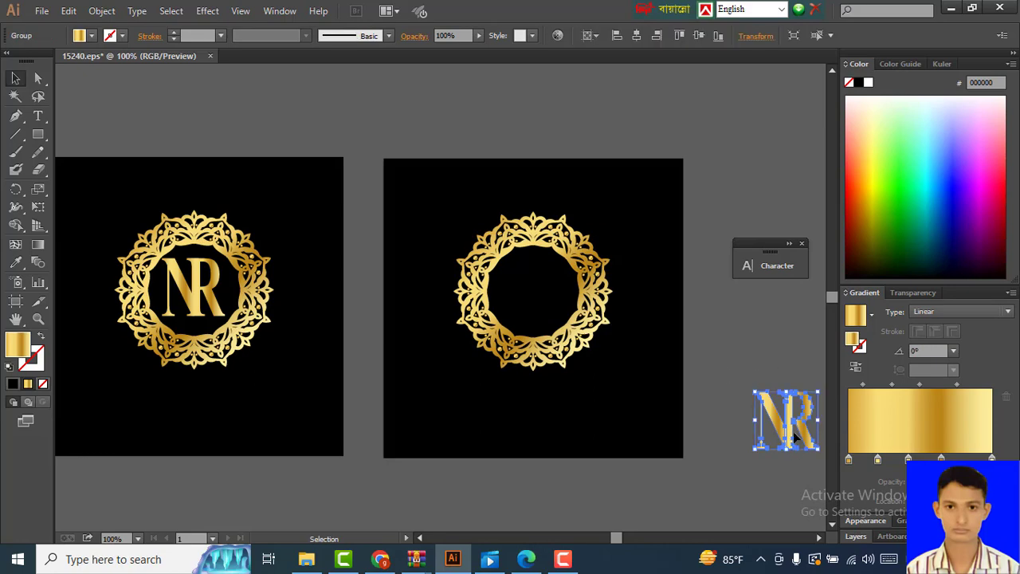
pyautogui.moveTo(793, 436); pyautogui.dragTo(518, 474)
pyautogui.scroll(-2, 522, 427)
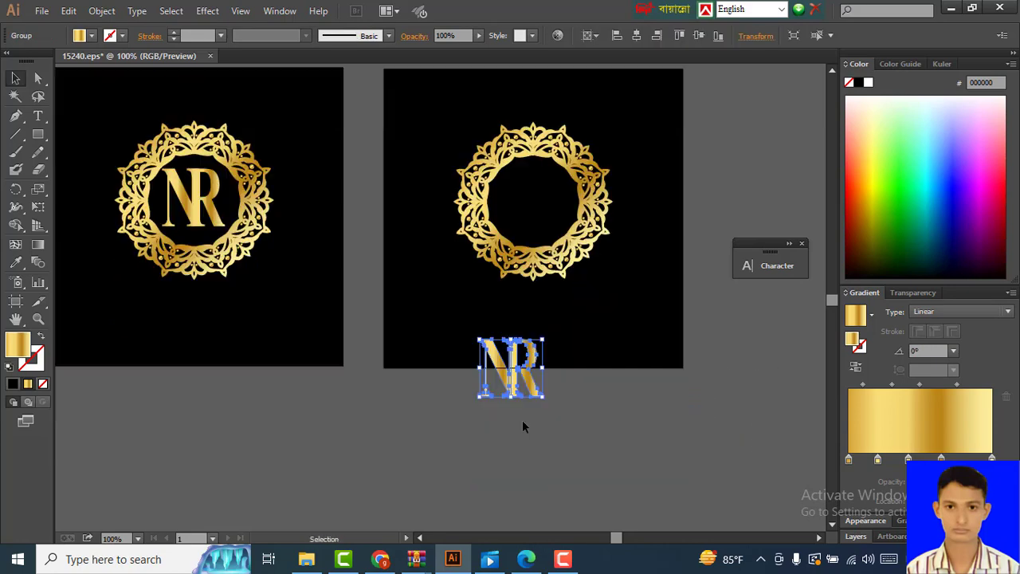
pyautogui.scroll(-3, 522, 426)
pyautogui.moveTo(514, 278); pyautogui.dragTo(462, 371)
pyautogui.click(549, 355)
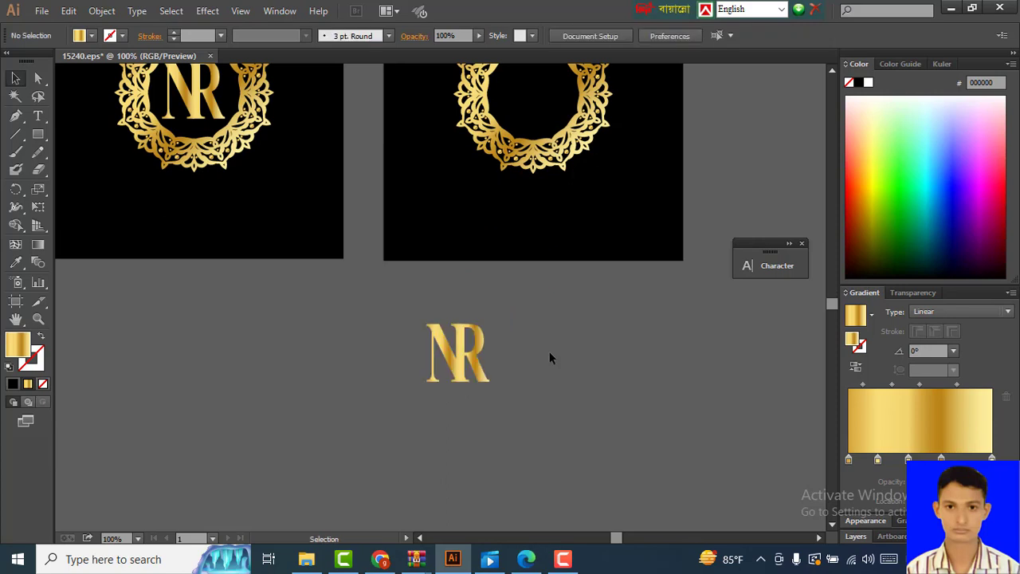
pyautogui.scroll(2, 628, 358)
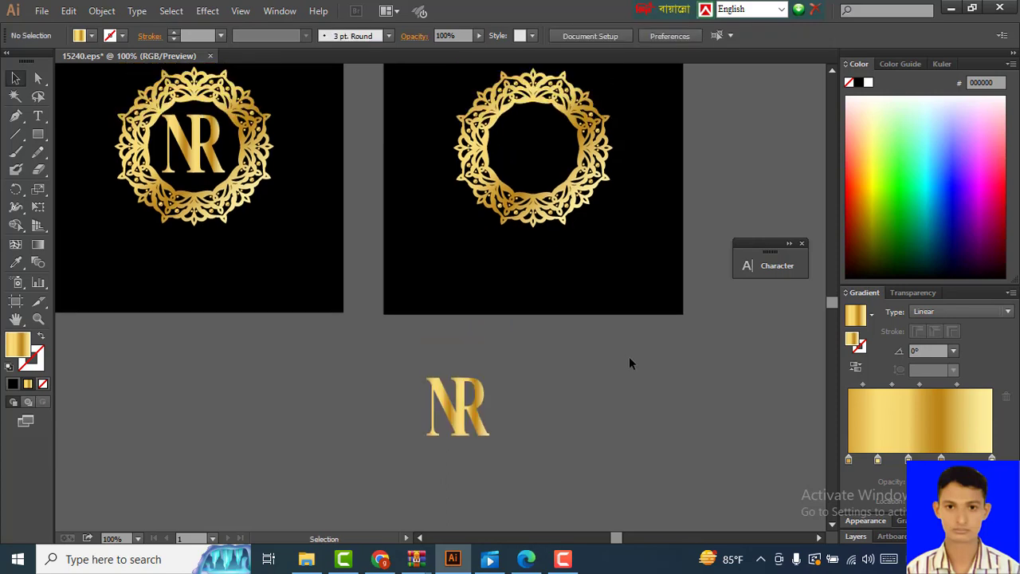
pyautogui.click(465, 407)
pyautogui.click(588, 393)
# - Start a text object left of the gold monogram in Times New Roman Bold with a font size of 45 pt
pyautogui.click(38, 117)
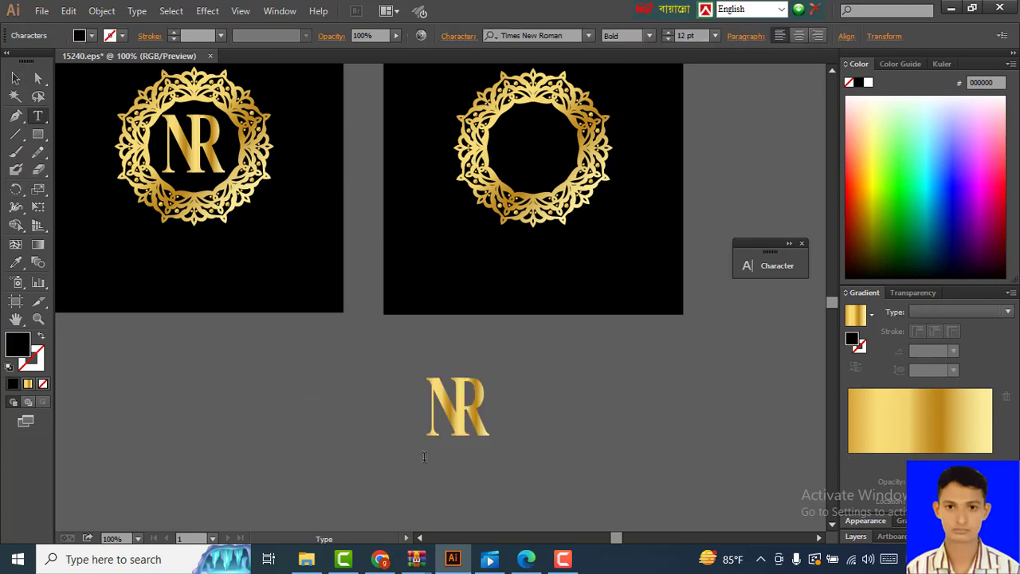
pyautogui.click(548, 33)
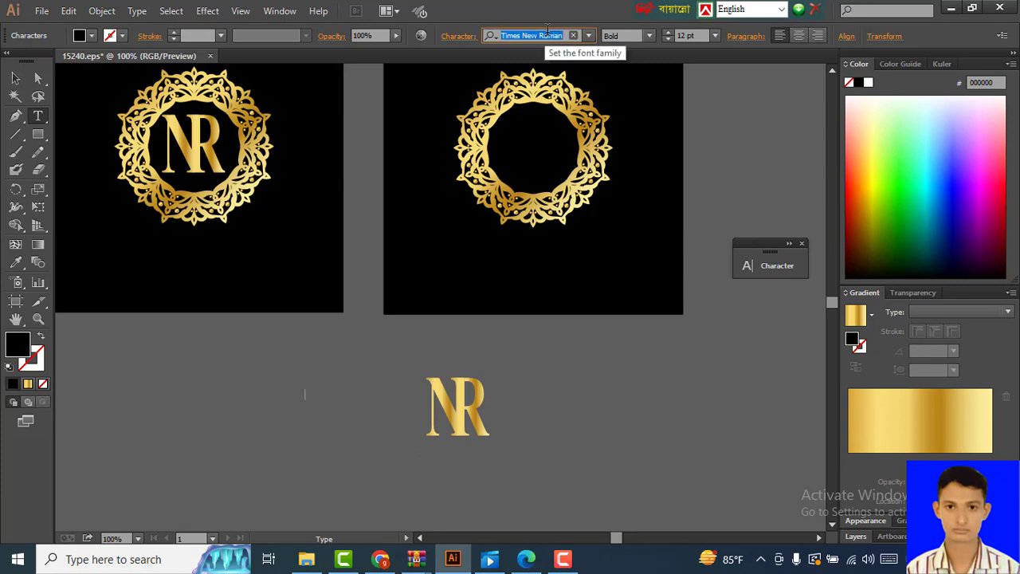
pyautogui.write('ti')
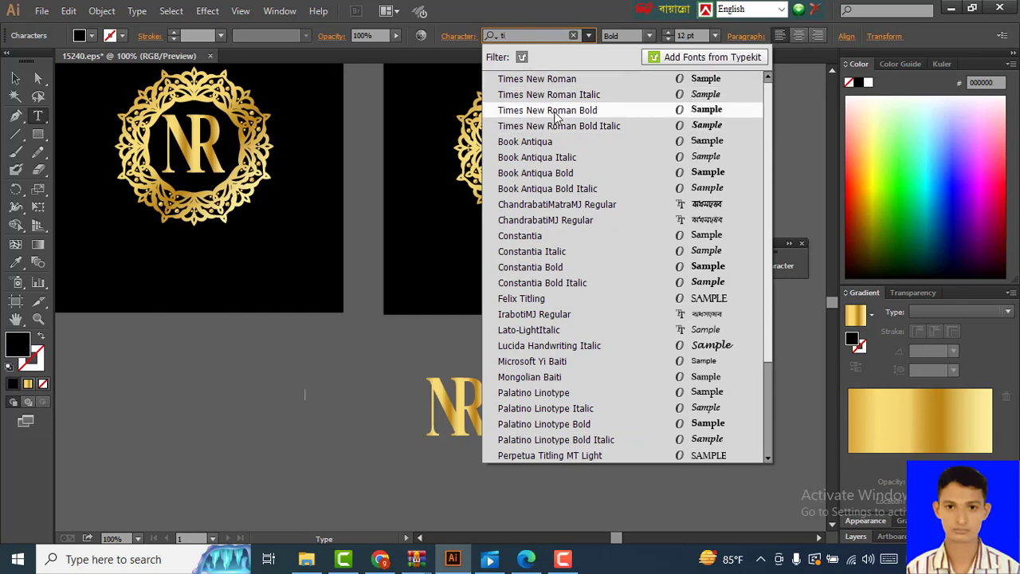
pyautogui.press('Escape')
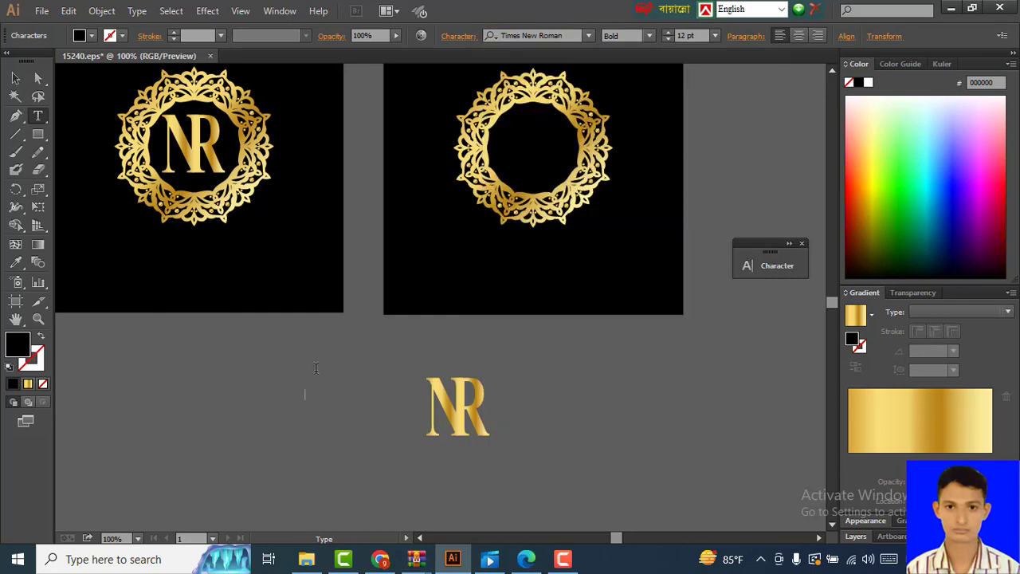
pyautogui.click(777, 9)
pyautogui.click(694, 35)
pyautogui.write('45')
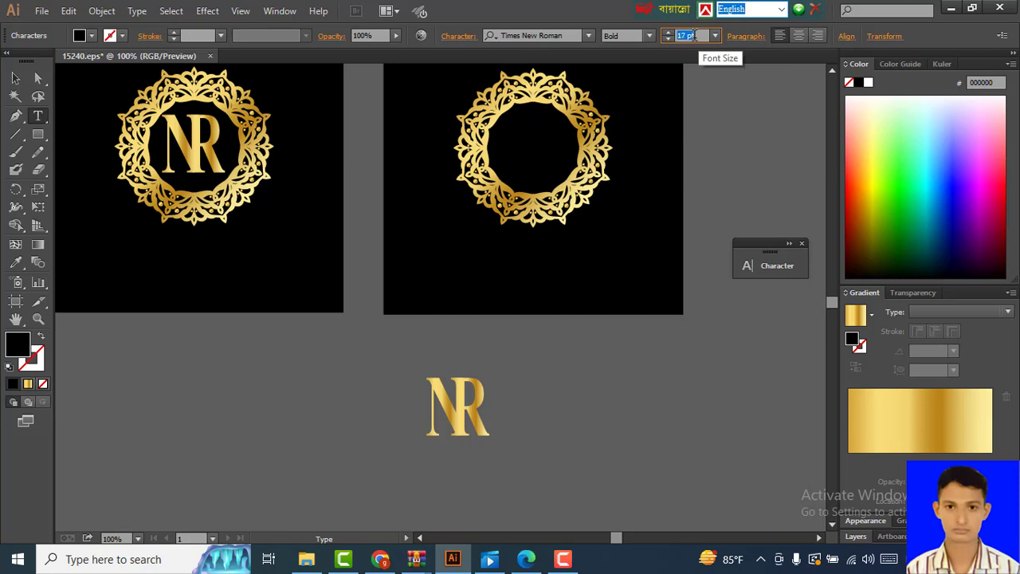
pyautogui.press('Return')
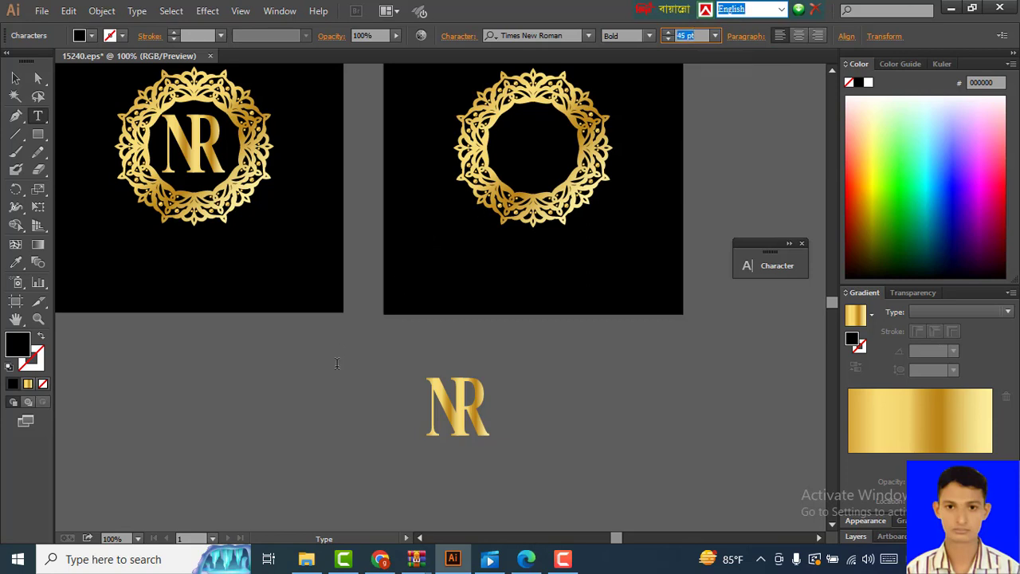
# - Enter the text "NR" left of the gold monogram and scale it up proportionally to about 119 pt
pyautogui.click(329, 389)
pyautogui.write('NR')
pyautogui.press('Escape')
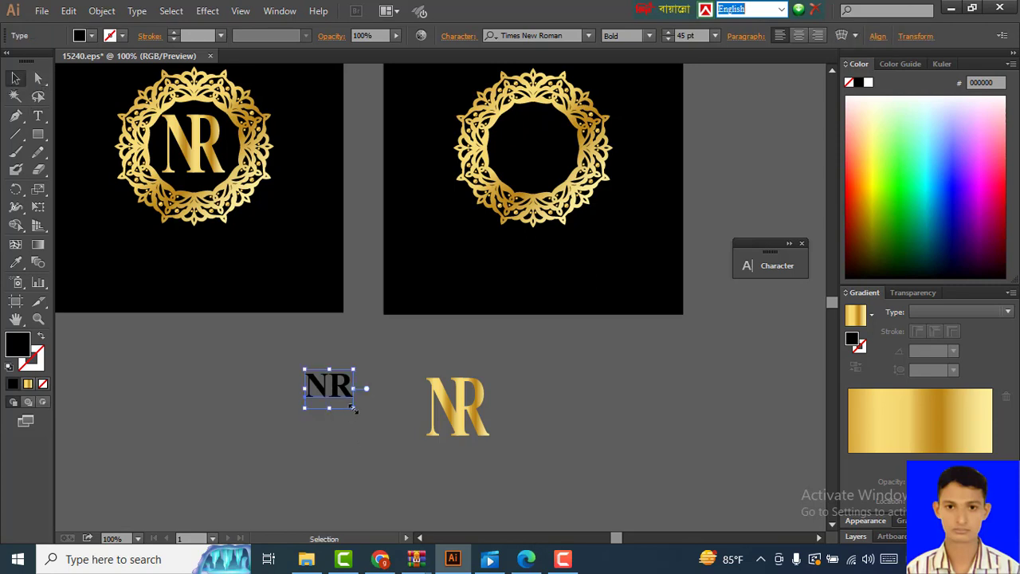
pyautogui.moveTo(353, 408); pyautogui.dragTo(393, 447)
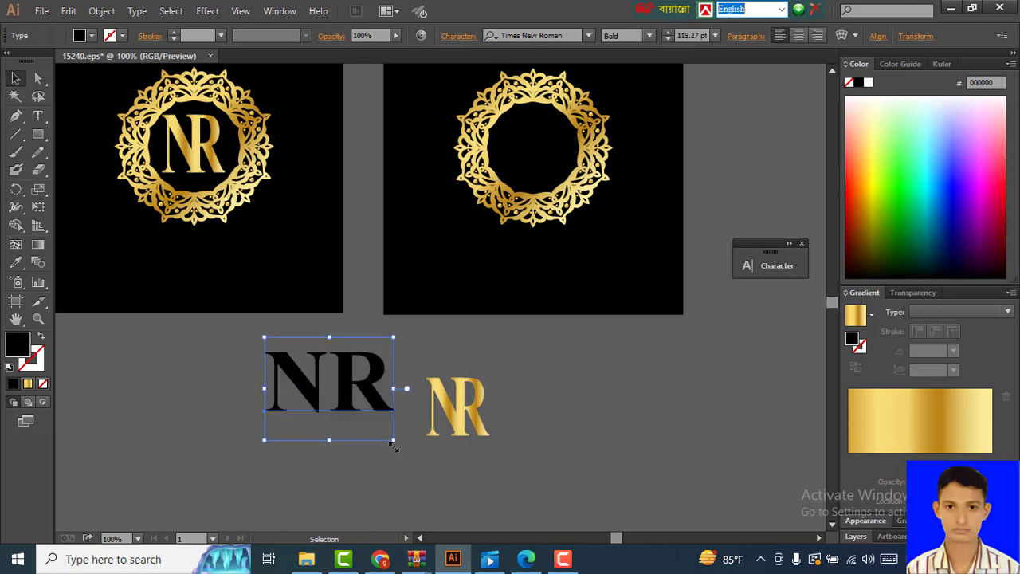
pyautogui.click(507, 388)
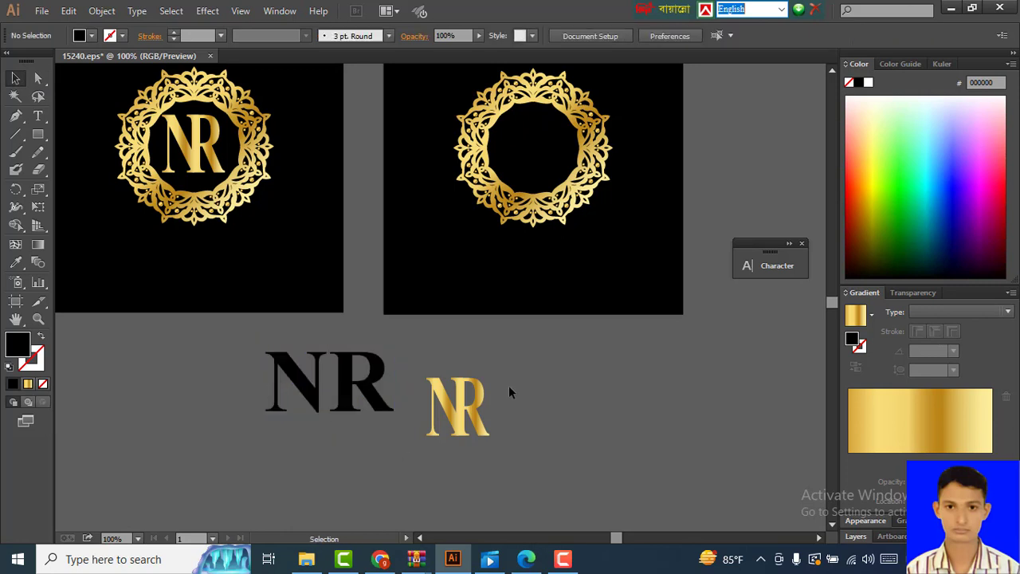
pyautogui.click(493, 442)
pyautogui.click(416, 416)
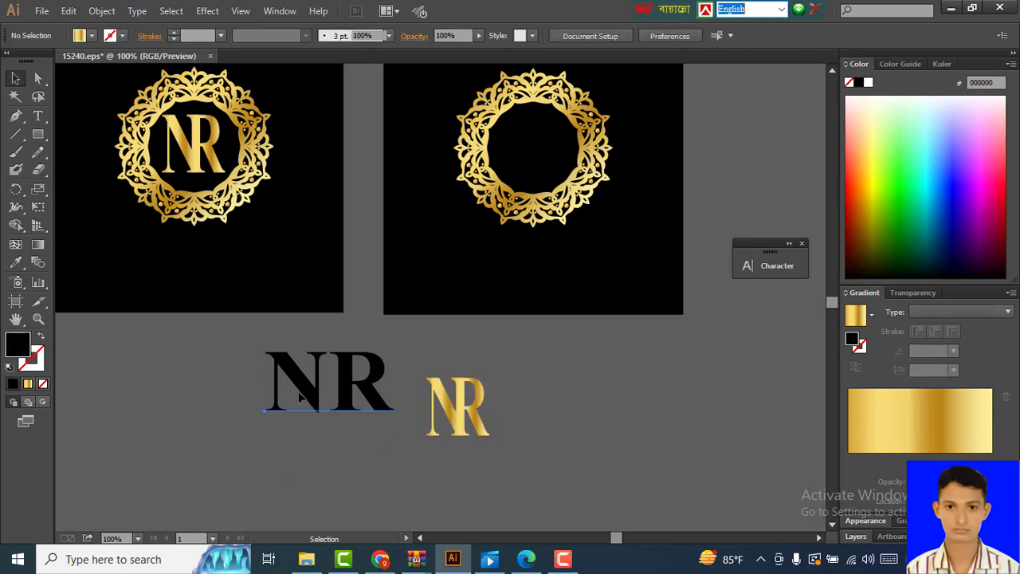
# - Convert the black "NR" text beside the gold monogram to outlines
pyautogui.click(301, 396)
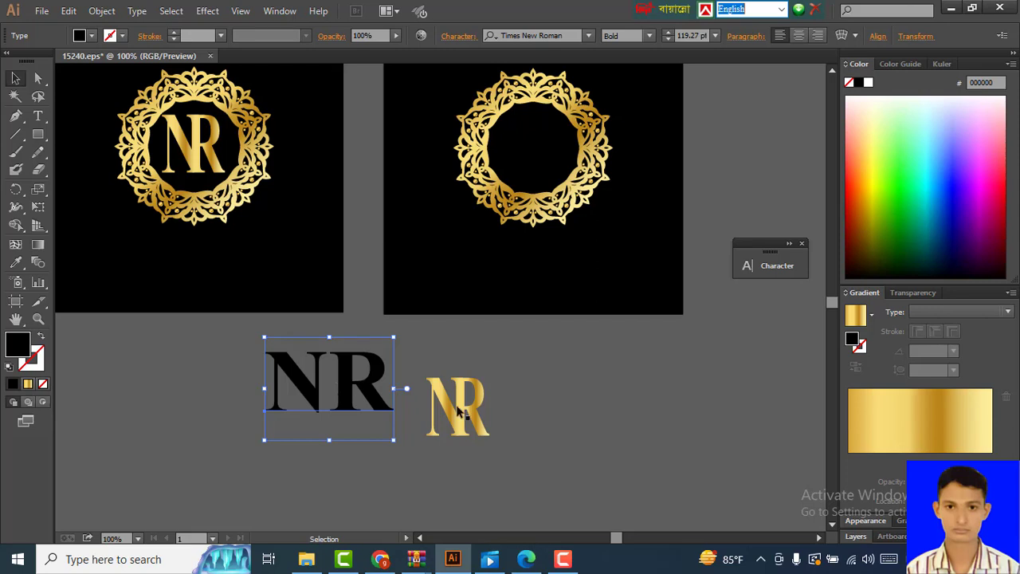
pyautogui.rightClick(356, 382)
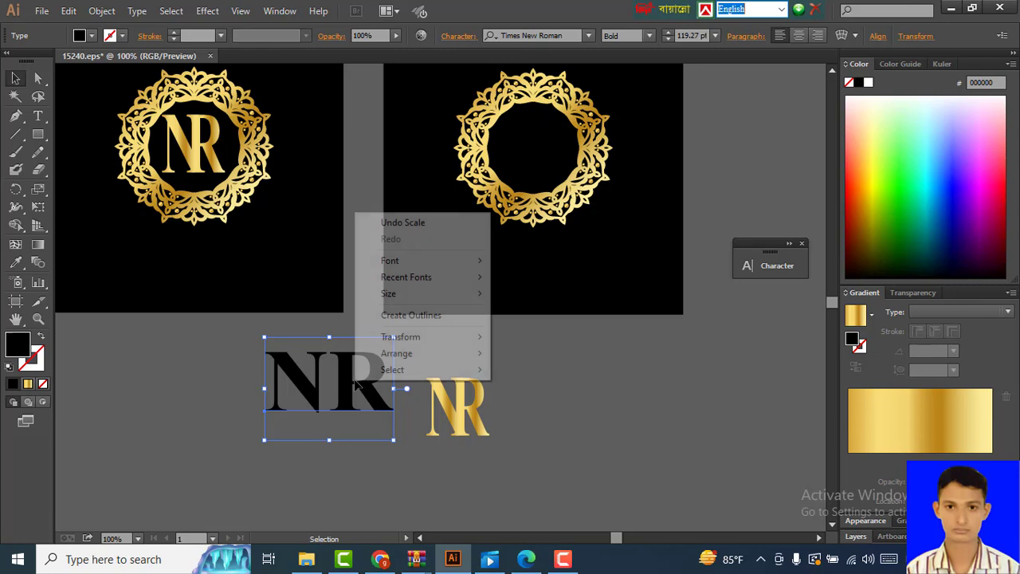
pyautogui.click(409, 316)
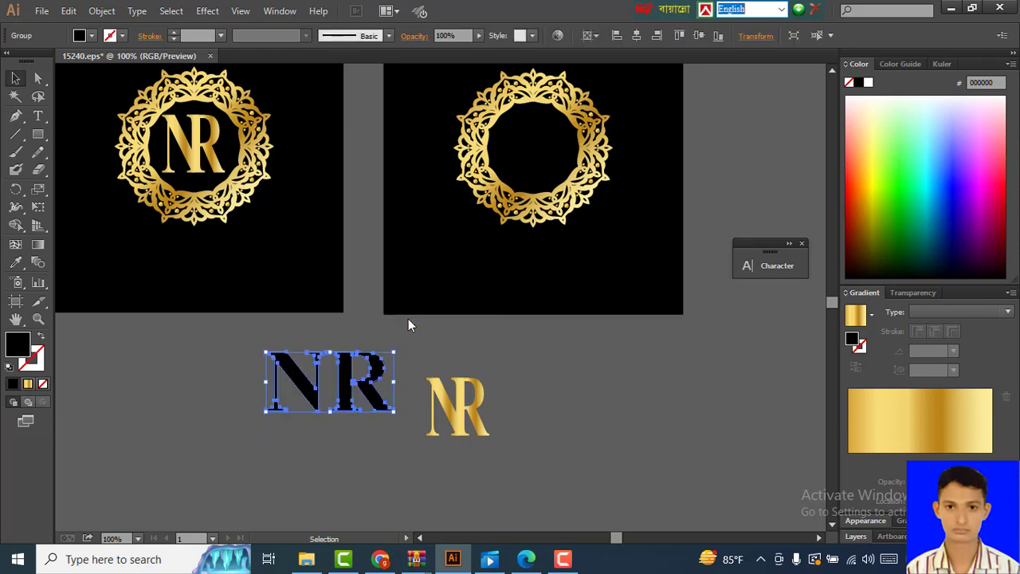
pyautogui.click(416, 344)
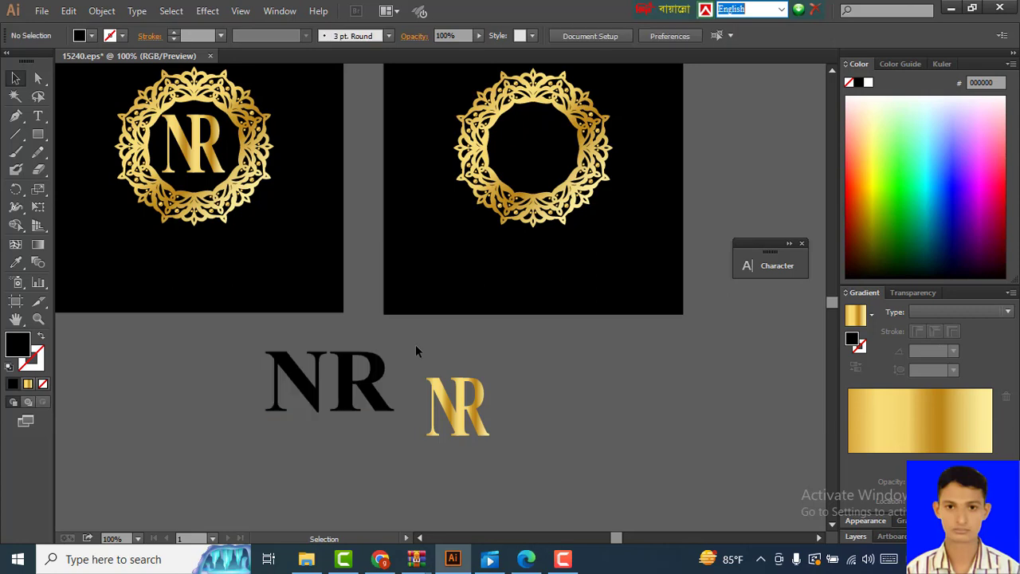
# - Ungroup the outlined black NR and check that the N and R can be selected separately
pyautogui.click(368, 383)
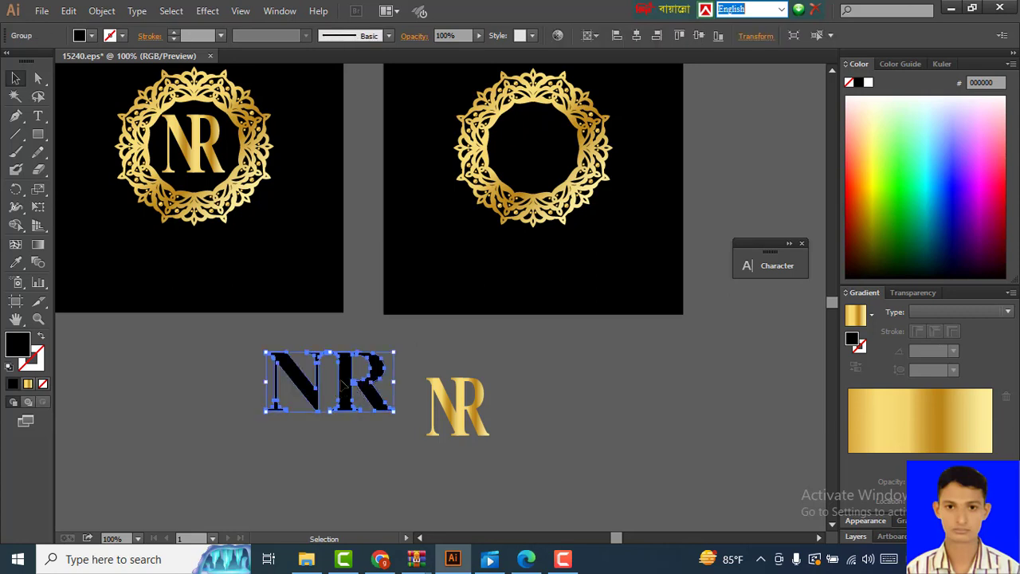
pyautogui.rightClick(346, 381)
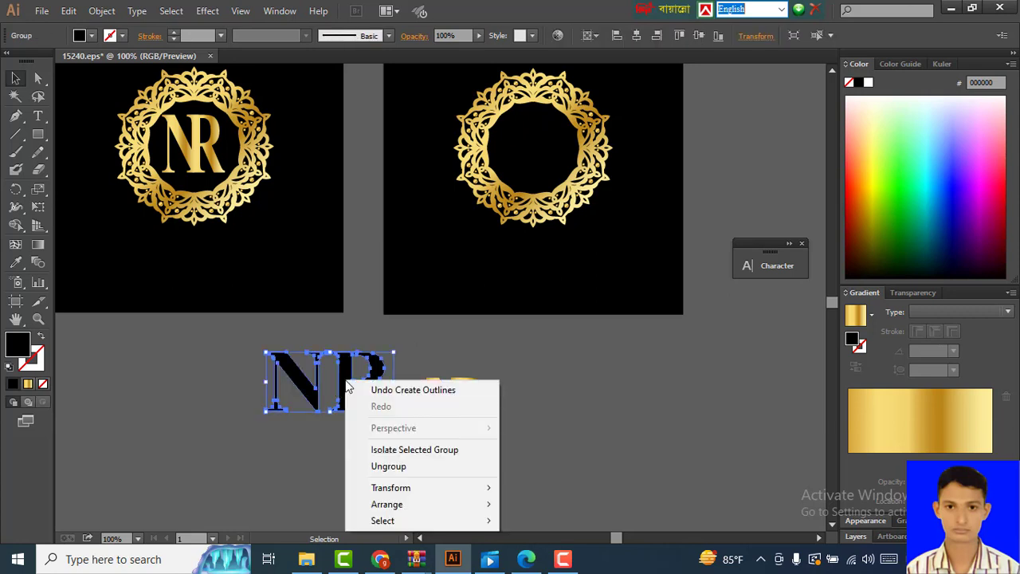
pyautogui.click(382, 471)
pyautogui.click(407, 391)
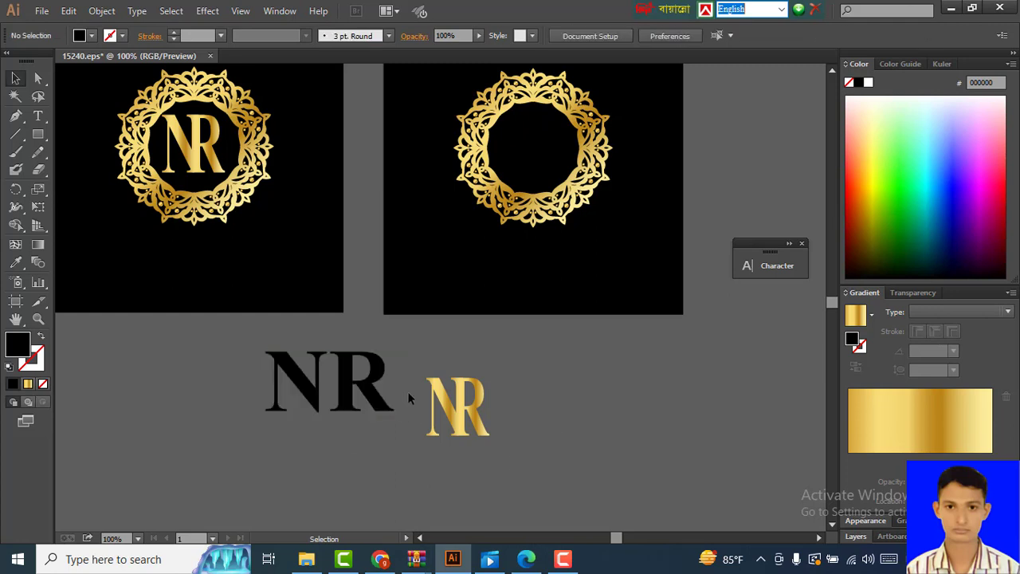
pyautogui.click(364, 381)
pyautogui.click(433, 355)
pyautogui.click(310, 394)
pyautogui.moveTo(243, 335); pyautogui.dragTo(377, 421)
pyautogui.click(421, 348)
# - Nudge the black R left until its stem overlaps the right stem of the N, as in the gold monogram
pyautogui.click(363, 389)
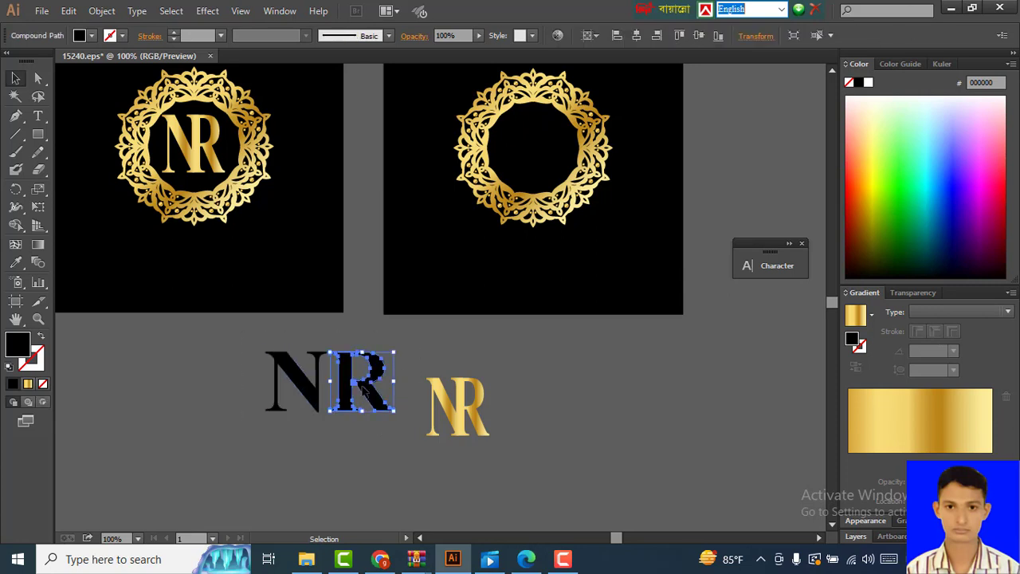
pyautogui.press('Left')
pyautogui.press('Left')
pyautogui.press('Left')
pyautogui.press('Left')
pyautogui.press('Left')
pyautogui.press('Left')
pyautogui.press('Left')
pyautogui.press('Left')
pyautogui.press('Left')
pyautogui.press('Left')
pyautogui.press('Left')
pyautogui.press('Left')
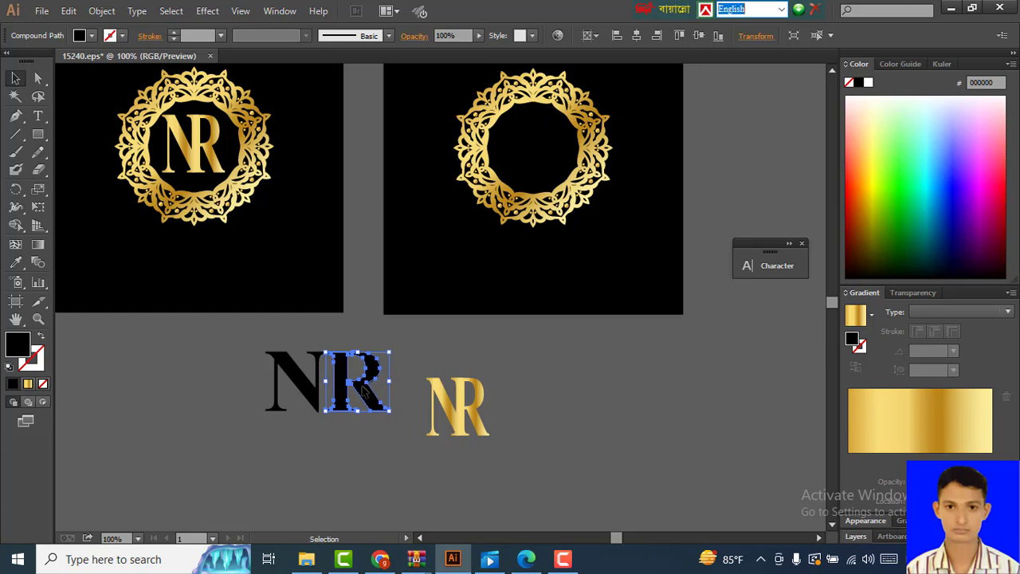
pyautogui.press('Left')
pyautogui.press('Left')
pyautogui.press('Left')
pyautogui.press('Left')
pyautogui.press('Left')
pyautogui.press('Left')
pyautogui.press('Left')
pyautogui.press('Left')
pyautogui.press('Left')
pyautogui.press('Left')
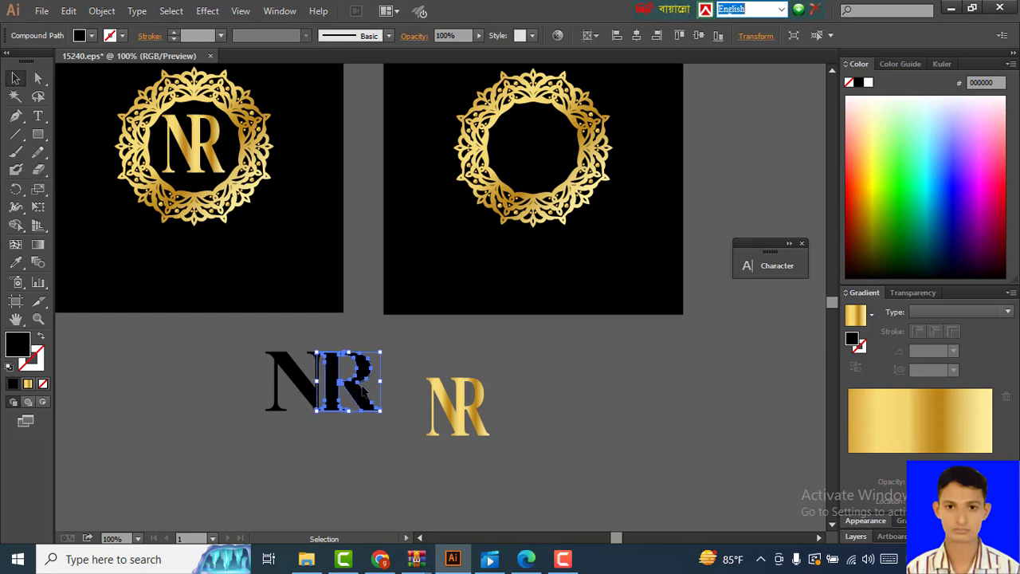
pyautogui.press('Left')
pyautogui.press('Left')
pyautogui.press('Left')
pyautogui.press('Left')
pyautogui.press('Left')
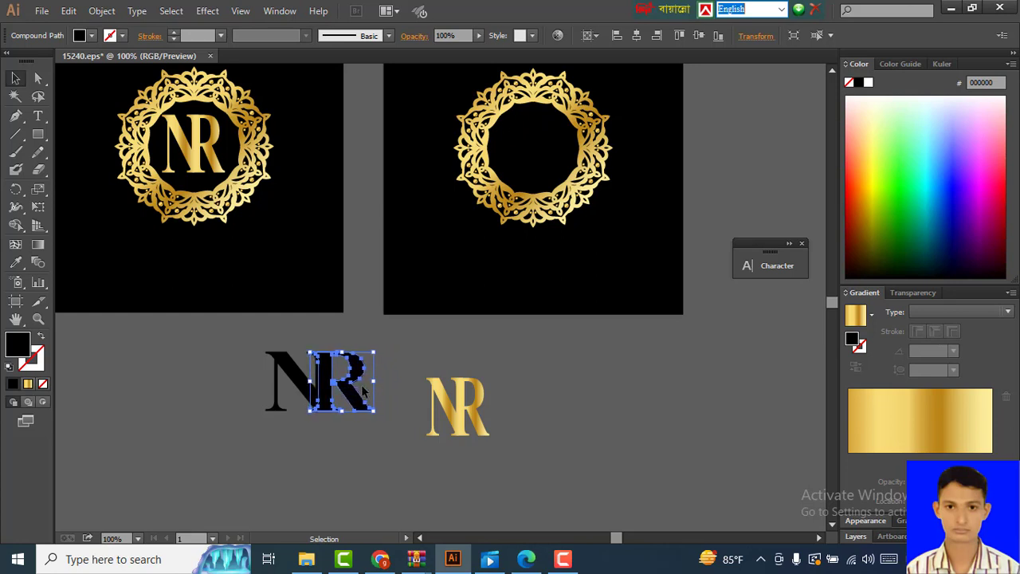
pyautogui.click(319, 454)
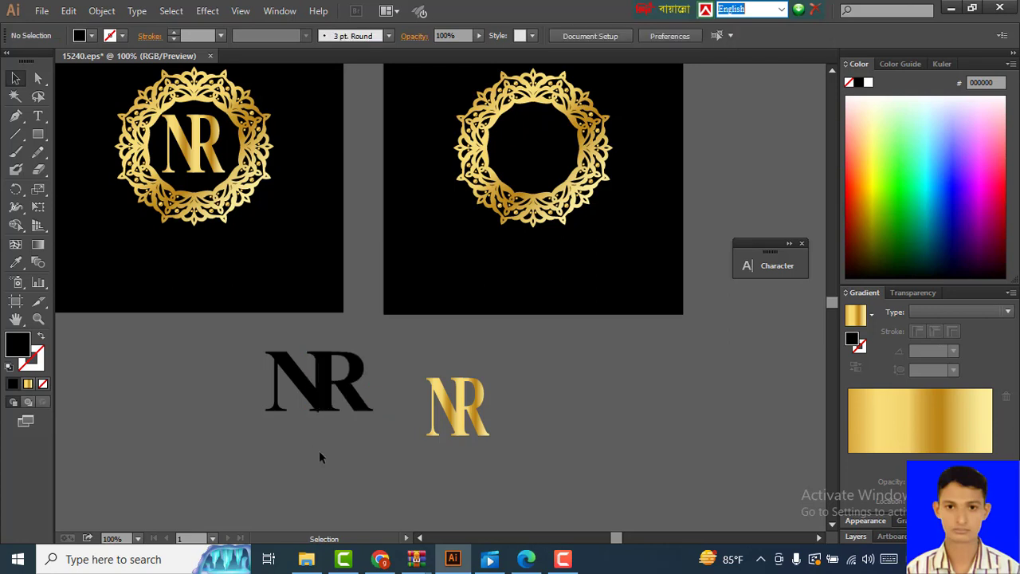
# - Fine-tune the black R slightly further left so its upper-left serif lines up with the serif of the N
pyautogui.scroll(4, 283, 399)
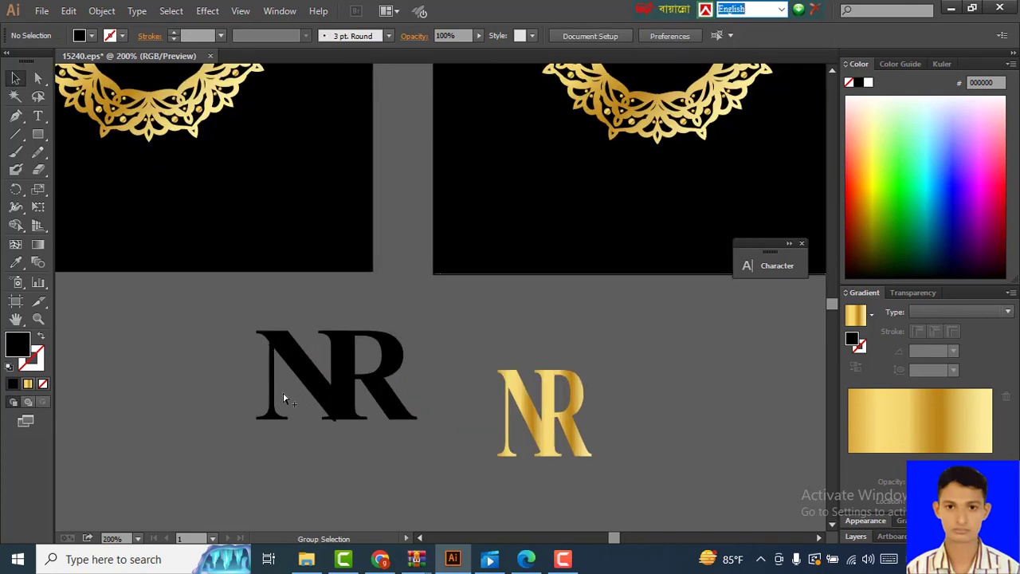
pyautogui.hscroll(1, 284, 399)
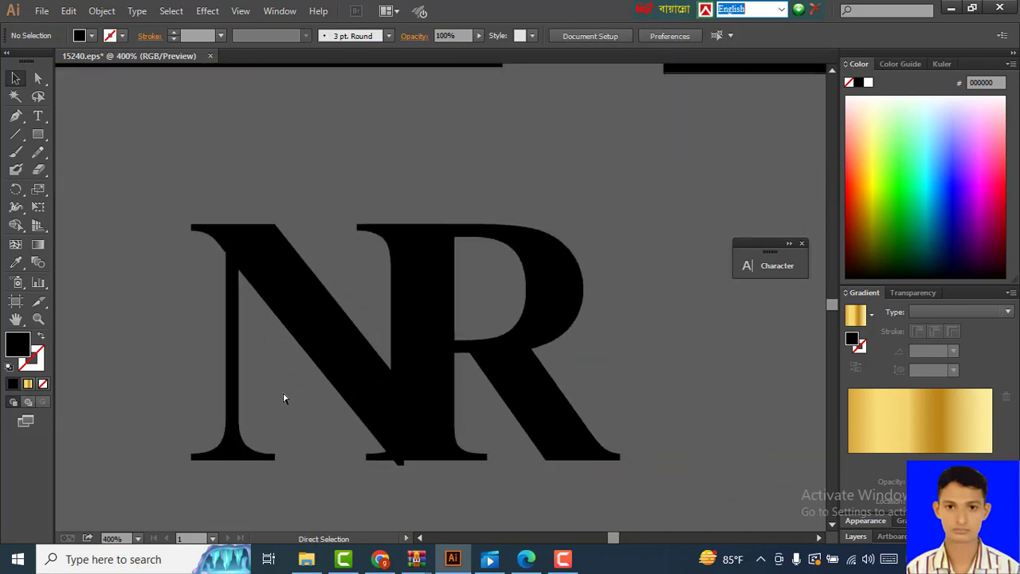
pyautogui.click(502, 360)
pyautogui.scroll(1, 510, 361)
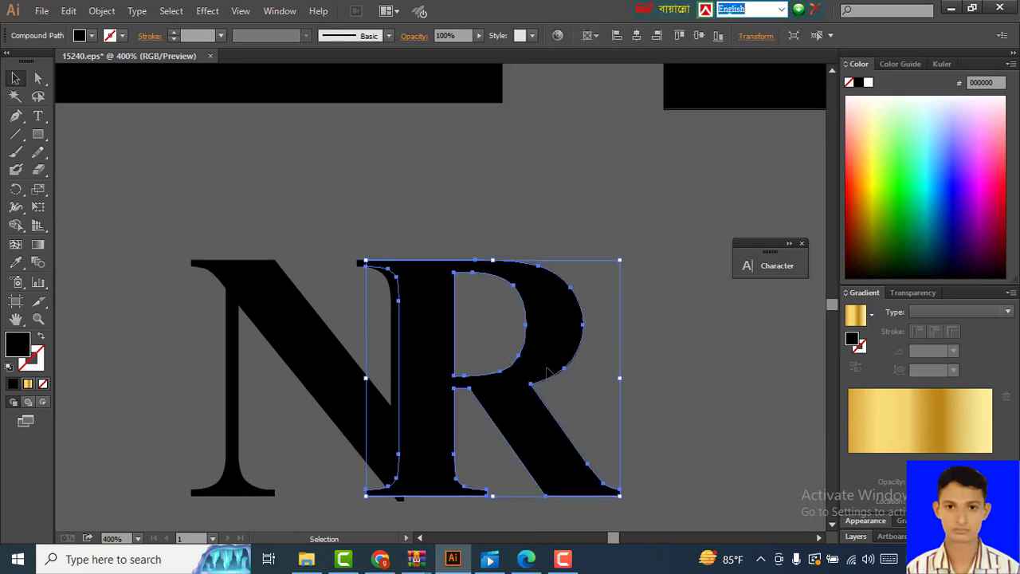
pyautogui.press('Left')
pyautogui.press('Left')
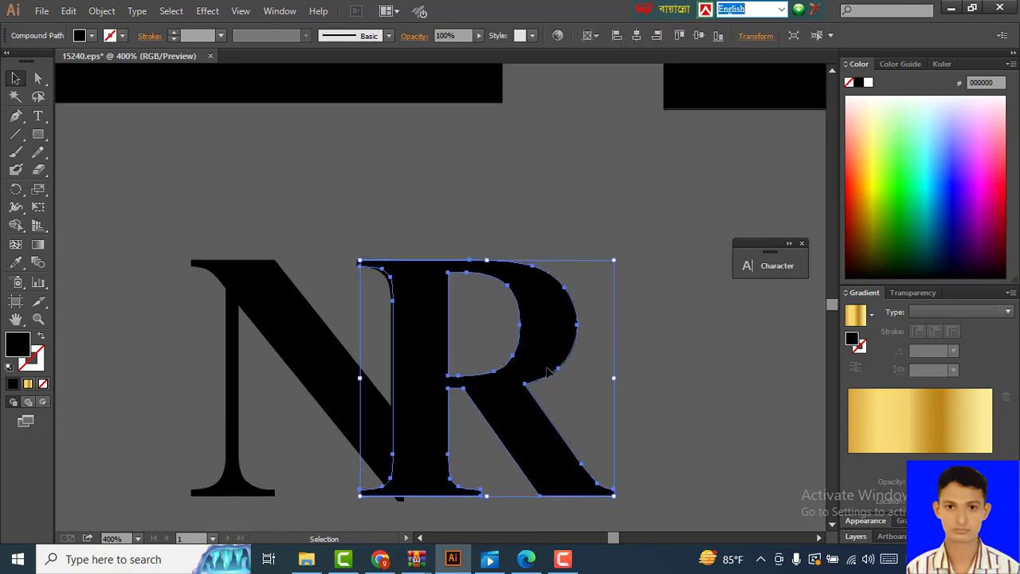
pyautogui.click(673, 382)
# - Examine the lower tip of the black N where it extends below the baseline of the R
pyautogui.scroll(-3, 652, 388)
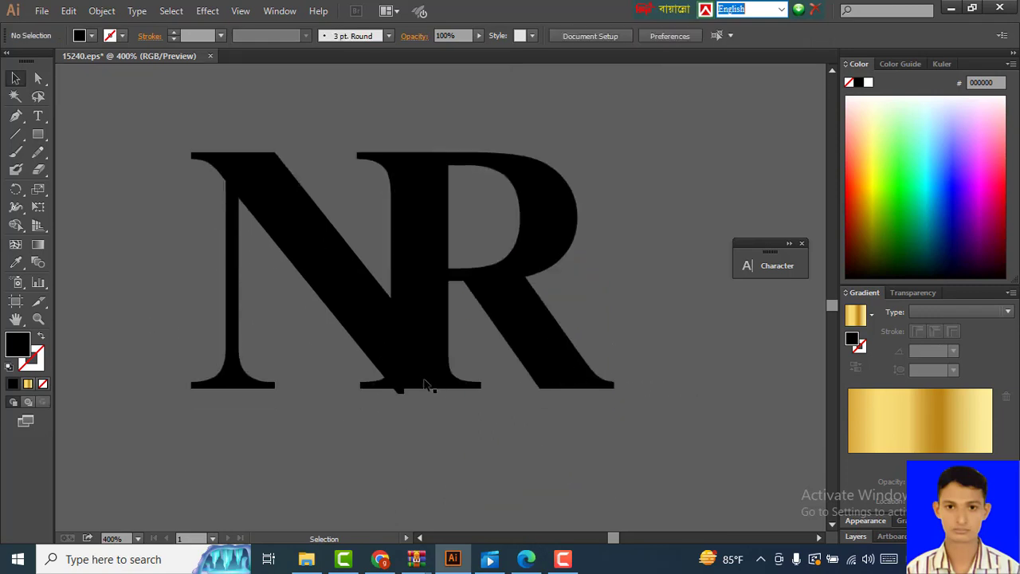
pyautogui.hotkey('ctrl', '+')
pyautogui.hotkey('ctrl', '+')
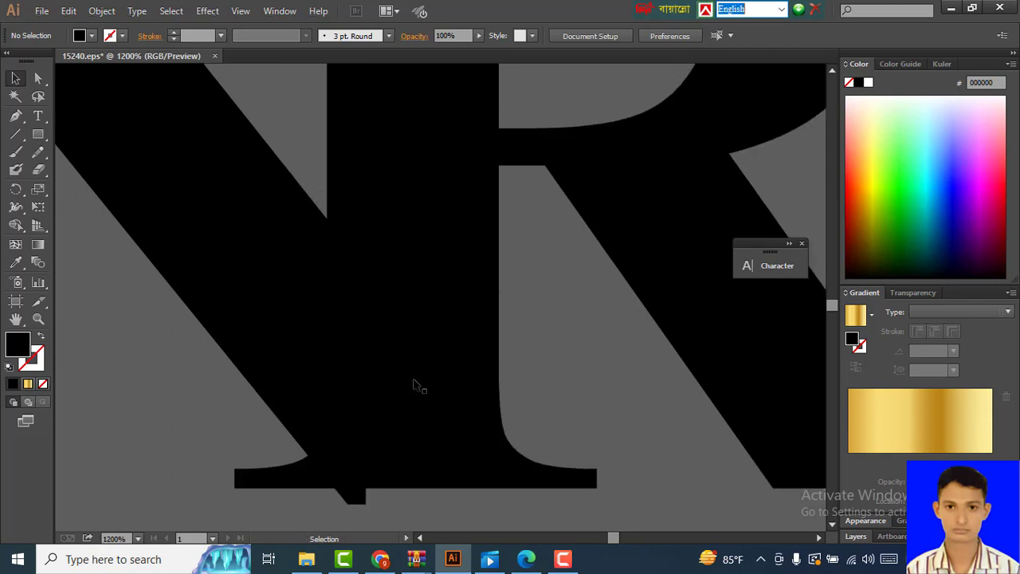
pyautogui.scroll(-3, 414, 386)
pyautogui.scroll(1, 409, 379)
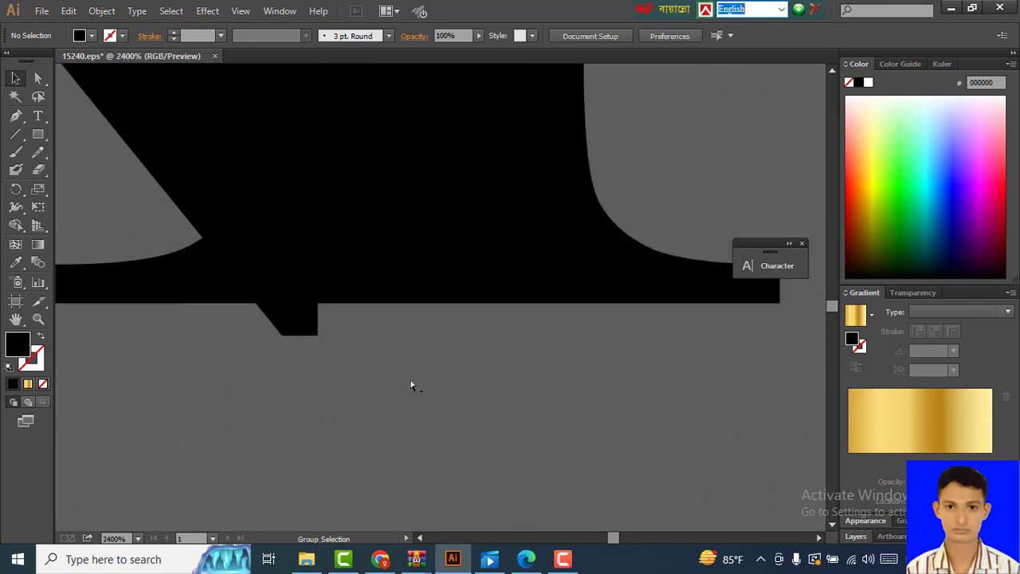
pyautogui.hscroll(-3, 366, 350)
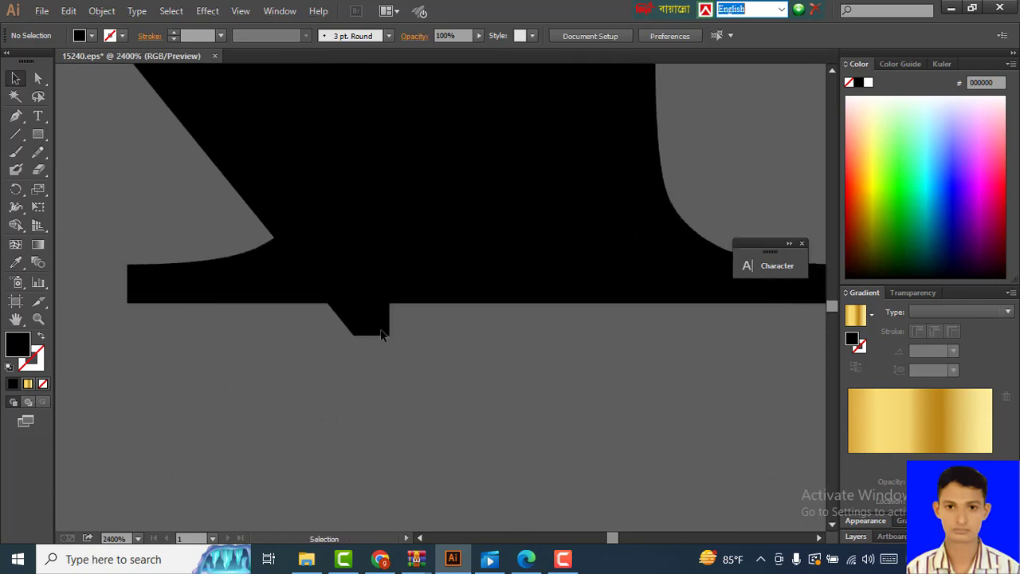
pyautogui.click(381, 334)
pyautogui.scroll(3, 379, 364)
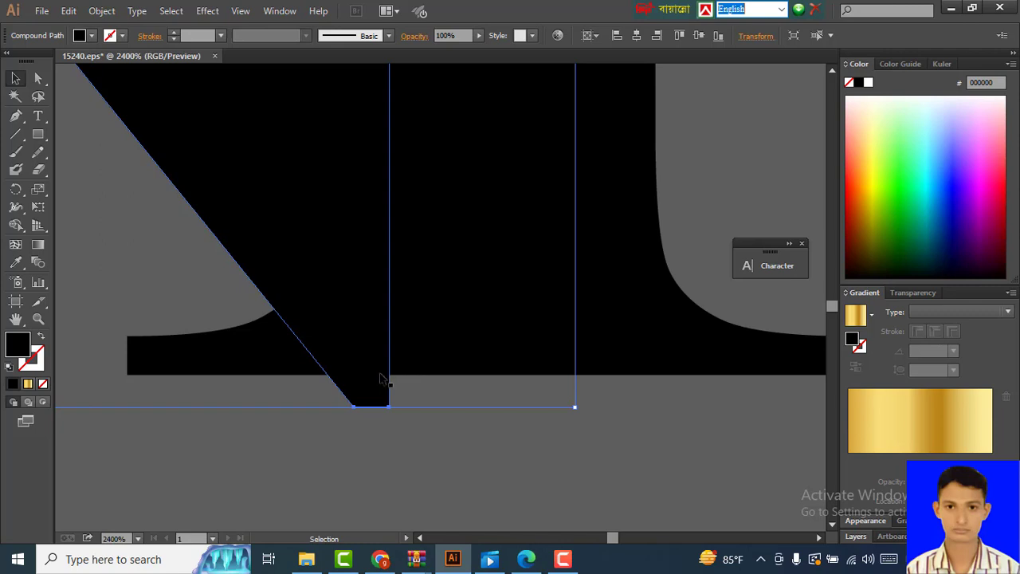
pyautogui.scroll(3, 381, 380)
pyautogui.scroll(-3, 382, 380)
pyautogui.click(415, 419)
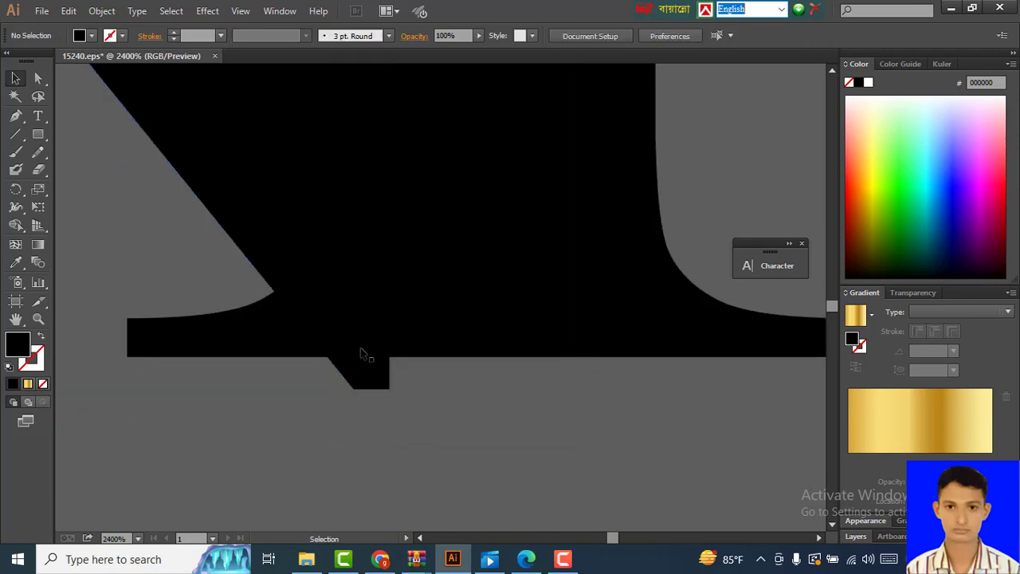
pyautogui.click(375, 376)
pyautogui.click(128, 206)
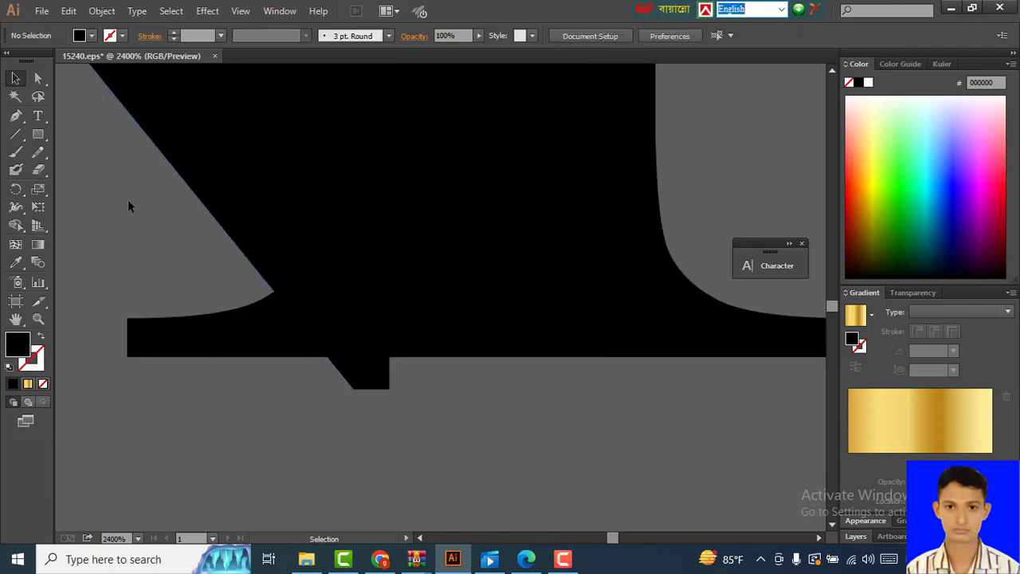
# - Try to raise the lower tip of the black N to the R's baseline using the Direct Selection tool
pyautogui.click(37, 77)
pyautogui.click(382, 386)
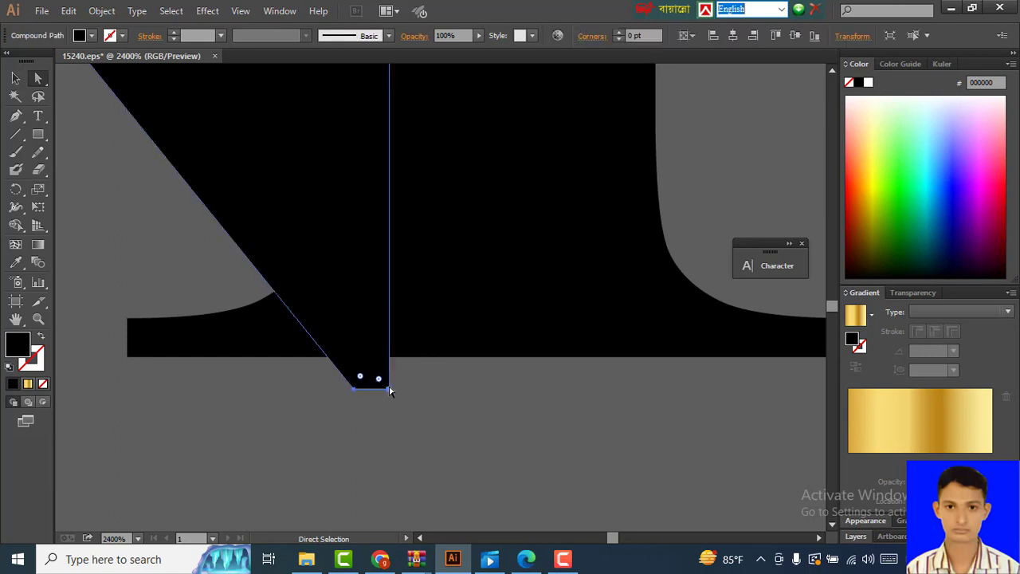
pyautogui.moveTo(389, 390); pyautogui.dragTo(391, 357)
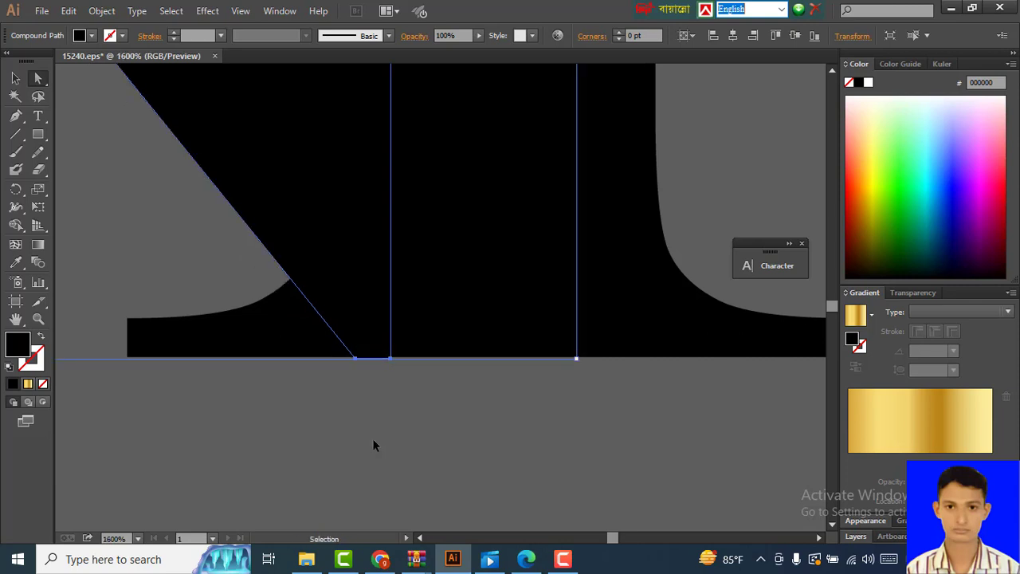
pyautogui.keyDown('alt'); pyautogui.scroll(-6, 372, 438); pyautogui.keyUp('alt')
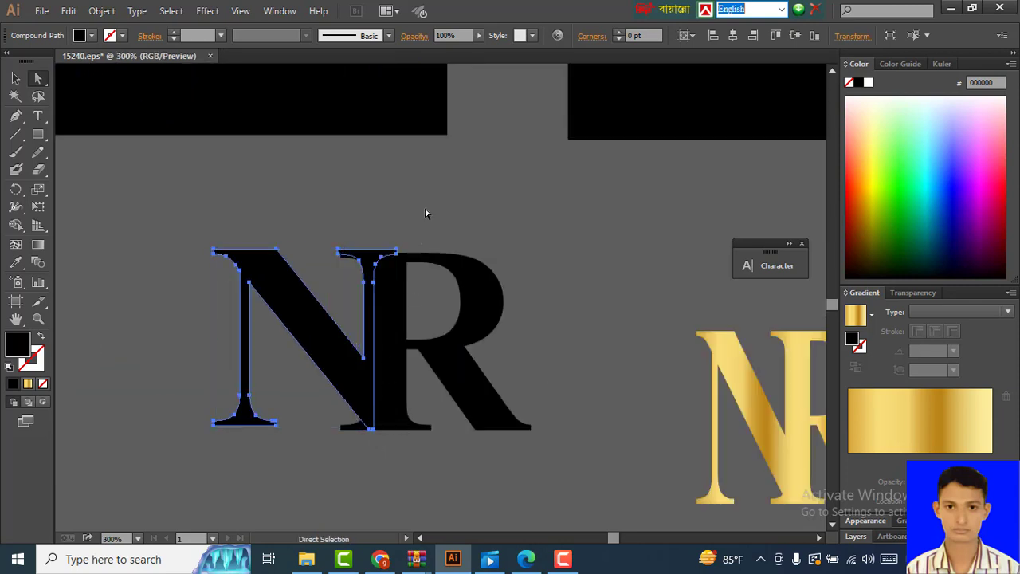
pyautogui.click(426, 214)
pyautogui.press('v')
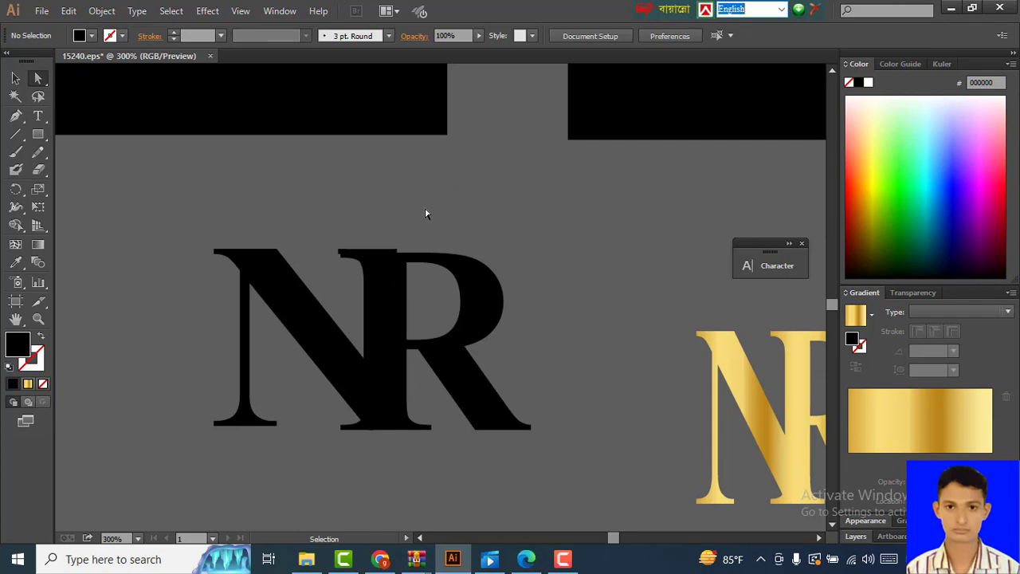
pyautogui.press('a')
pyautogui.hotkey('ctrl', 'z')
pyautogui.scroll(-3, 404, 262)
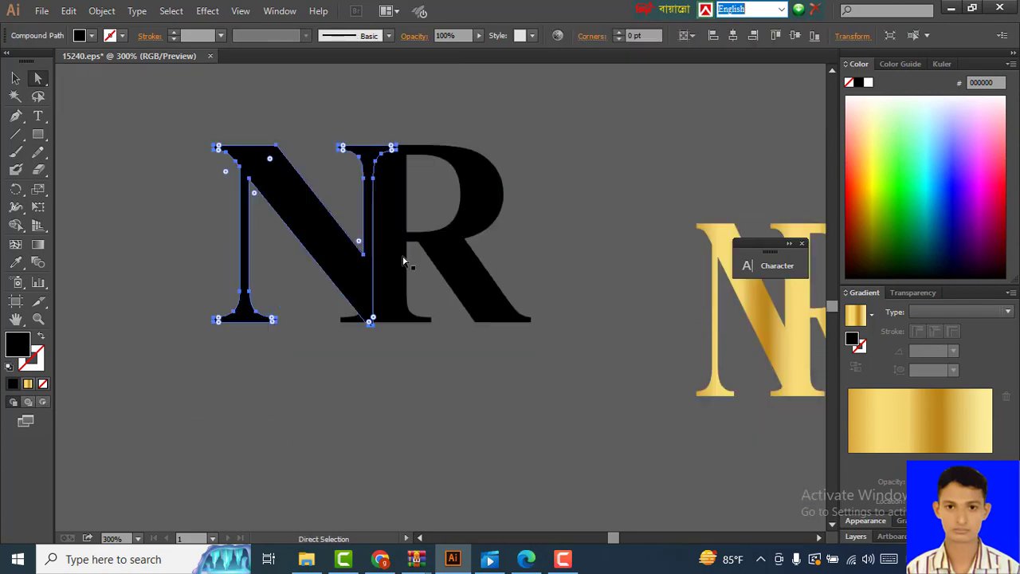
pyautogui.scroll(-3, 404, 261)
pyautogui.click(385, 210)
# - Move only the right anchor point of the black N's lower tip straight up to the R's baseline
pyautogui.hscroll(-1, 385, 203)
pyautogui.press('v')
pyautogui.hscroll(3, 383, 206)
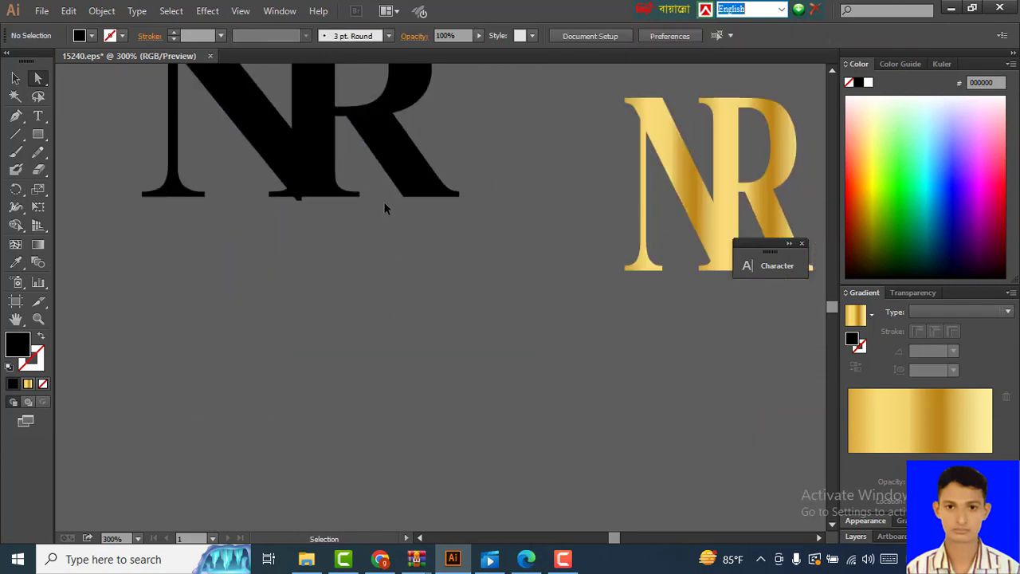
pyautogui.scroll(4, 367, 201)
pyautogui.press('a')
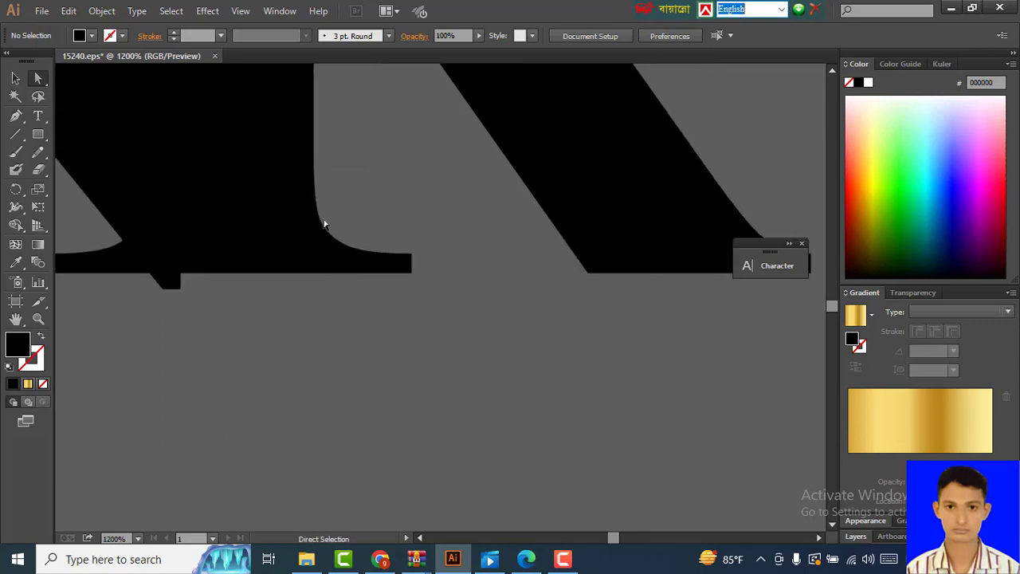
pyautogui.scroll(3, 323, 224)
pyautogui.hscroll(-6, 332, 231)
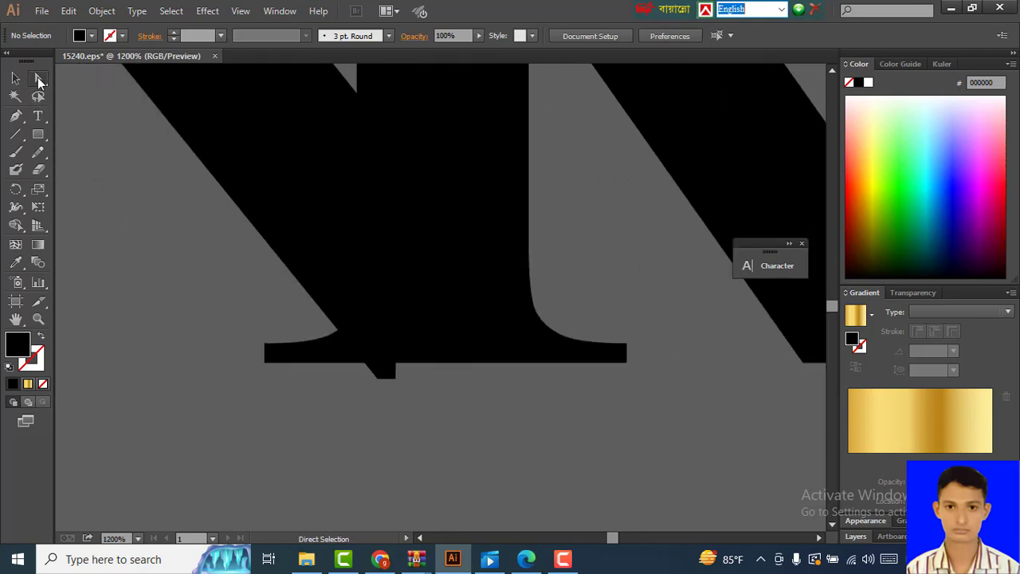
pyautogui.click(907, 526)
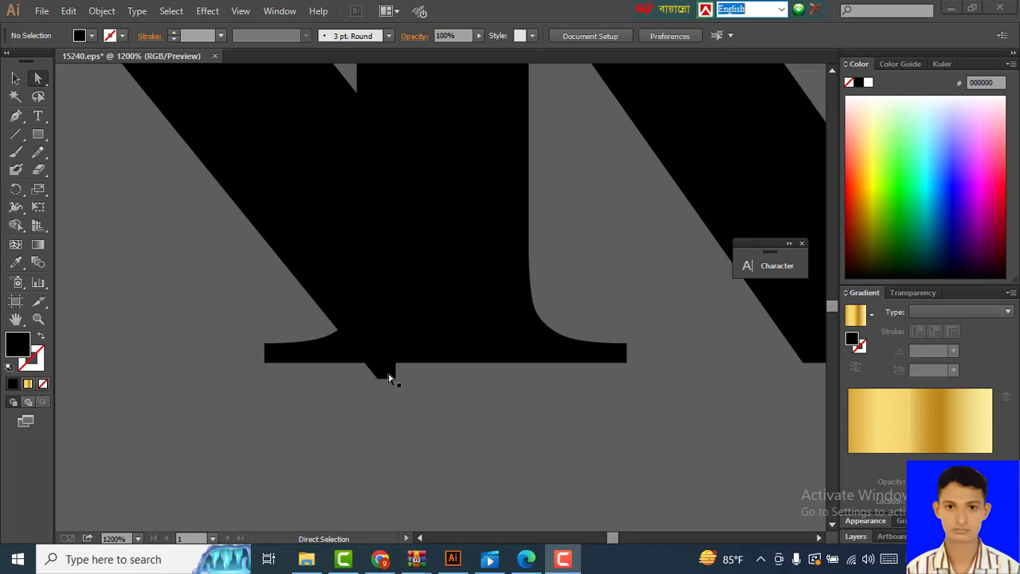
pyautogui.click(389, 378)
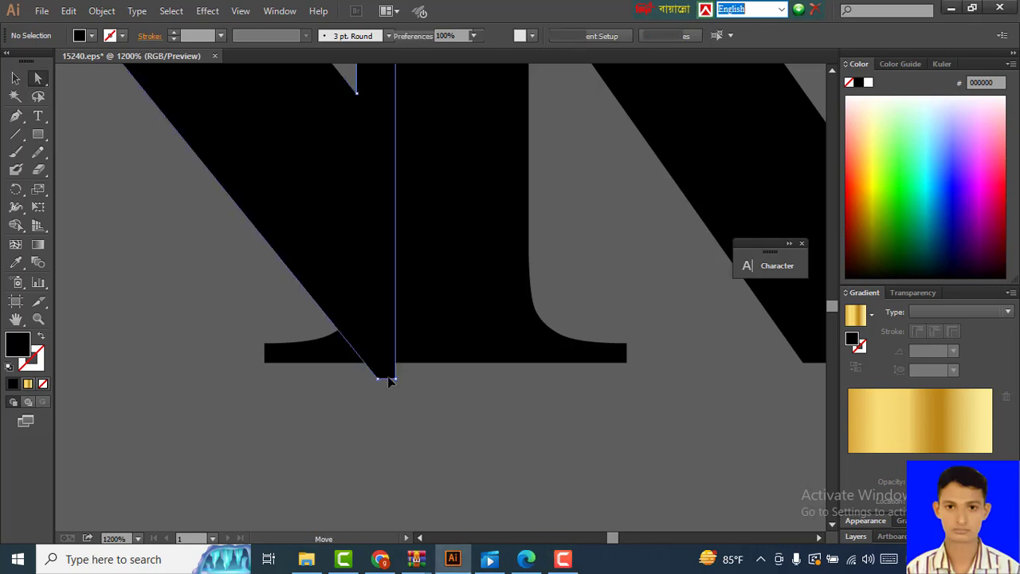
pyautogui.hotkey('ctrl', '+')
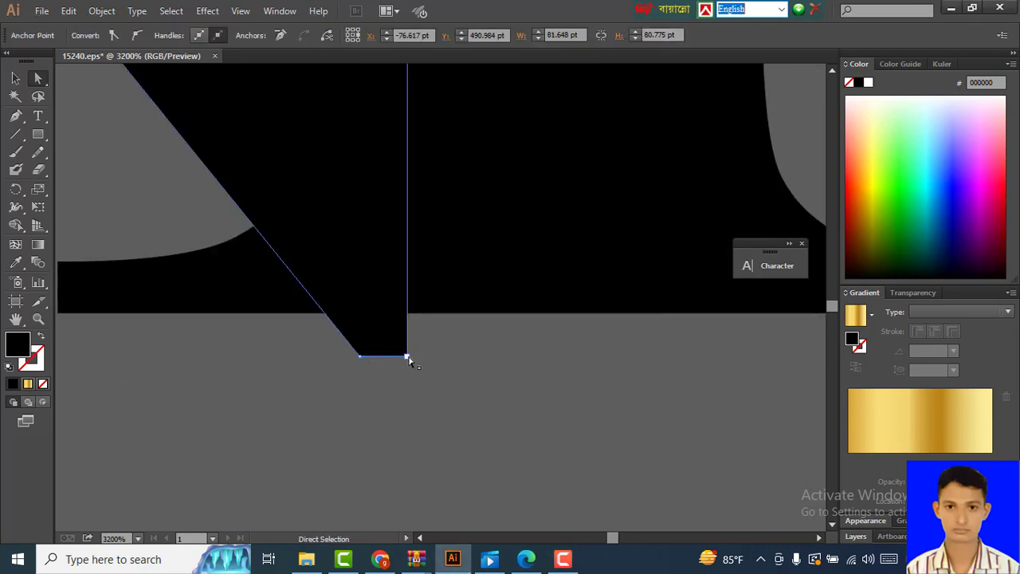
pyautogui.click(407, 357)
pyautogui.moveTo(407, 356); pyautogui.dragTo(407, 316)
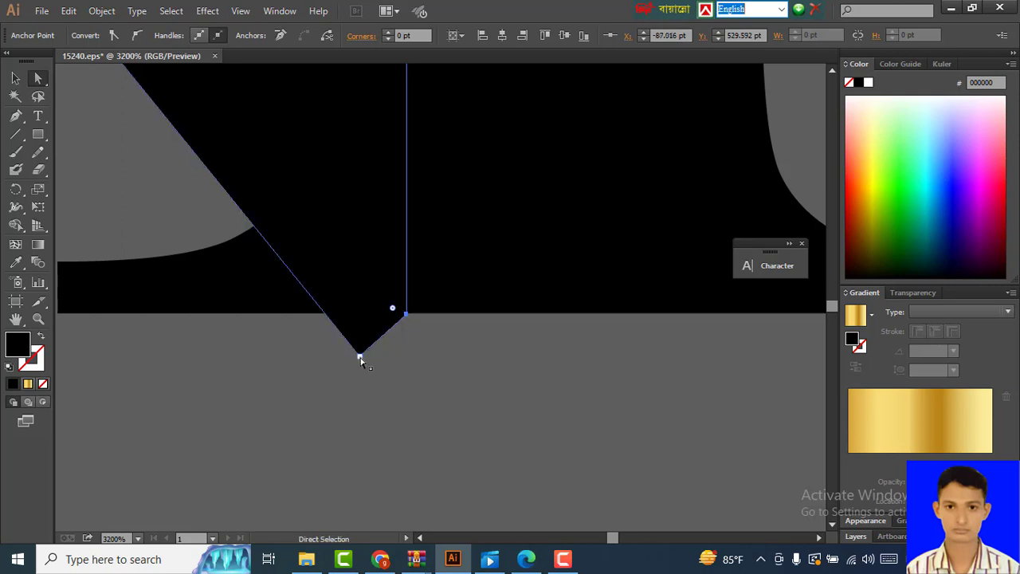
# - Move the left anchor point of the black N's lower tip up along its diagonal to the R's baseline
pyautogui.click(360, 358)
pyautogui.moveTo(359, 361); pyautogui.dragTo(321, 313)
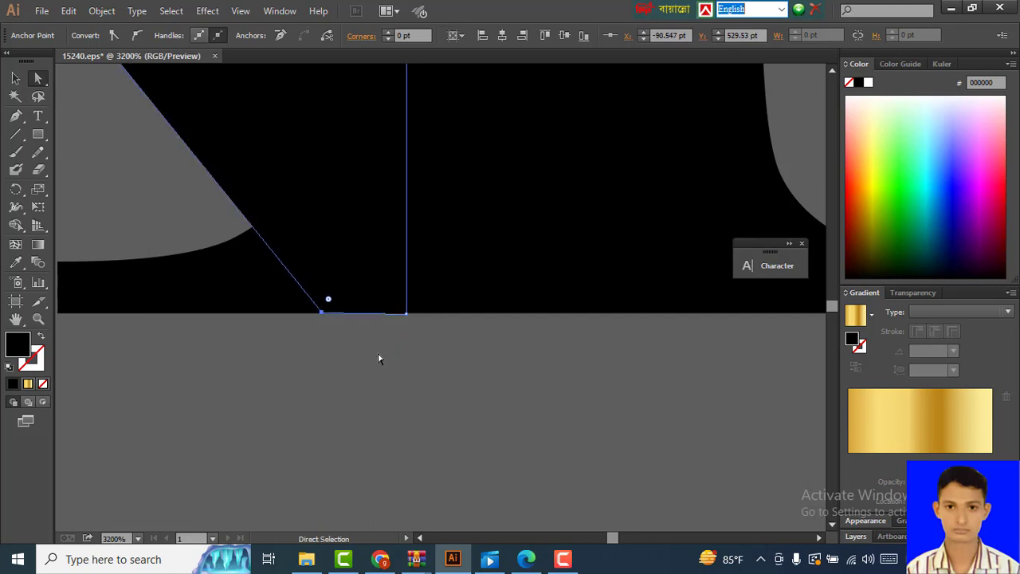
pyautogui.click(377, 355)
pyautogui.click(15, 78)
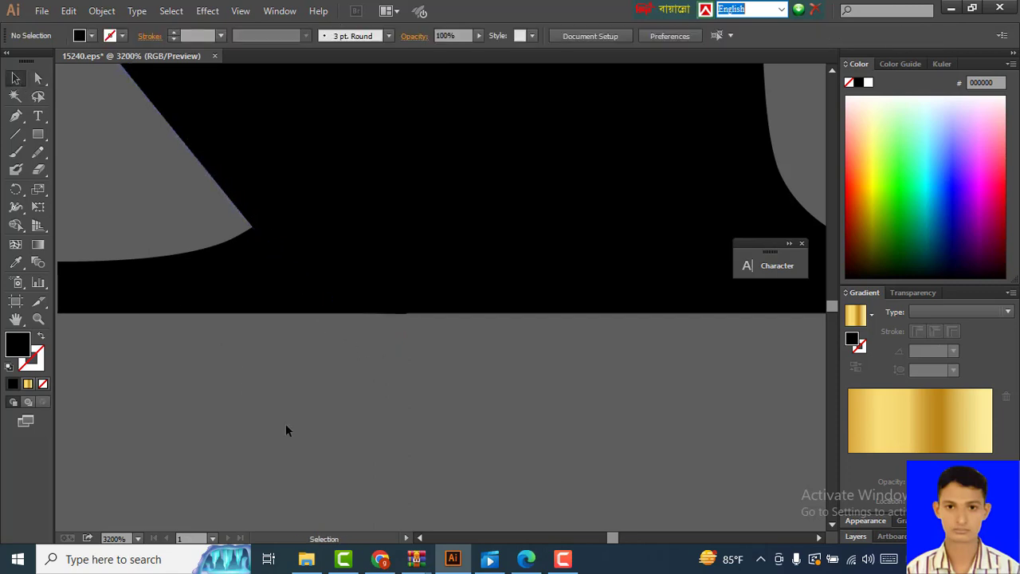
# - Examine the whole black NR monogram, checking the joined stems and the shared baseline
pyautogui.press('F10')
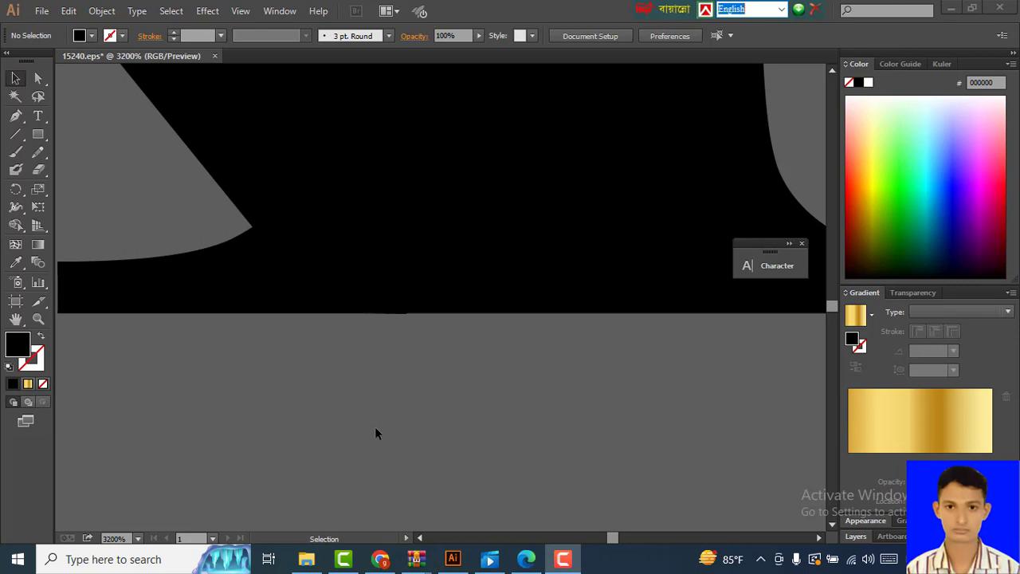
pyautogui.scroll(-6, 348, 405)
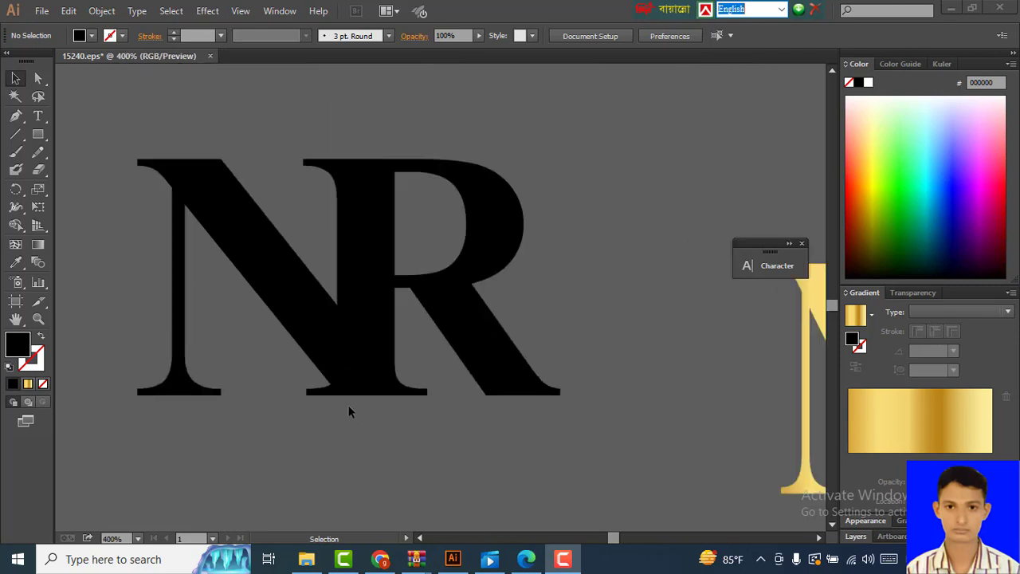
pyautogui.hscroll(-2, 348, 405)
pyautogui.click(486, 440)
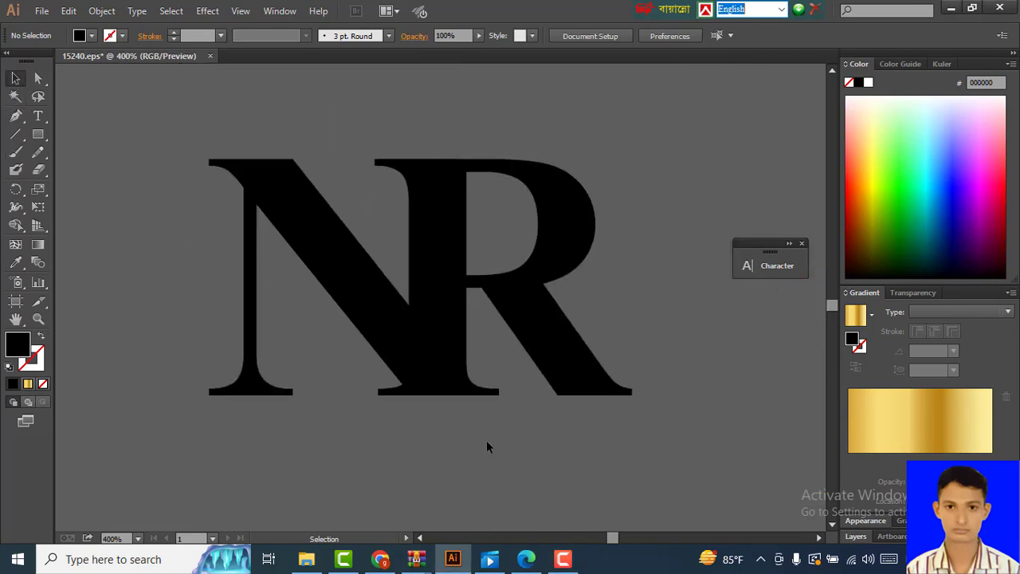
pyautogui.press('F10')
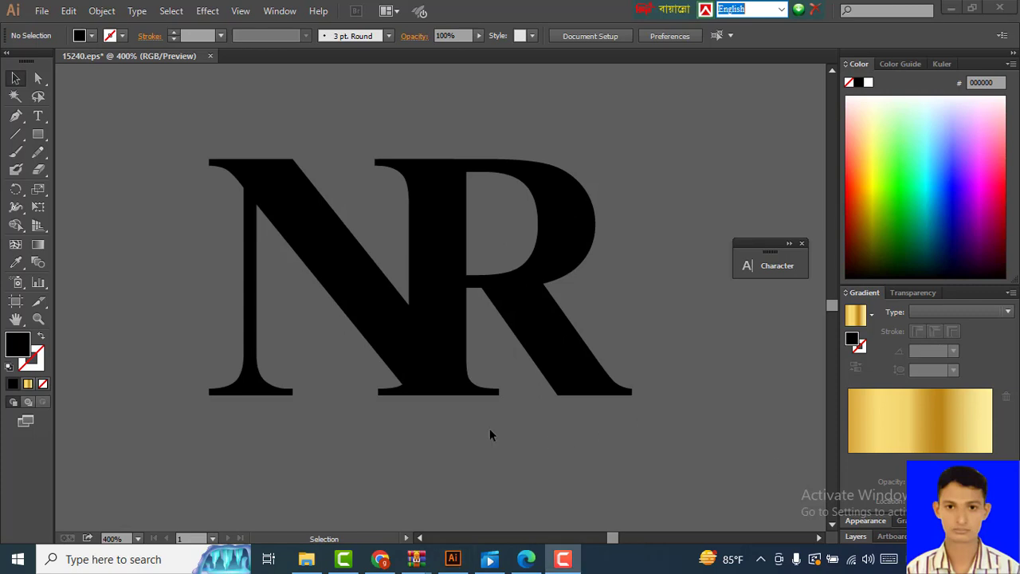
pyautogui.scroll(4, 438, 401)
pyautogui.click(665, 390)
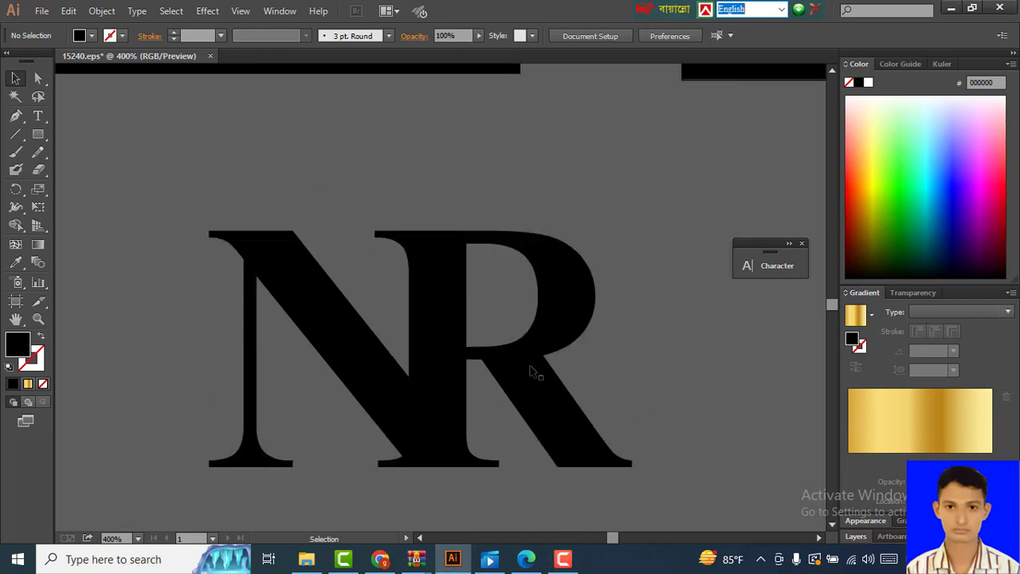
# - Select both black letters and copy the gold gradient onto them from the reference NR with the Eyedropper
pyautogui.scroll(-1, 239, 227)
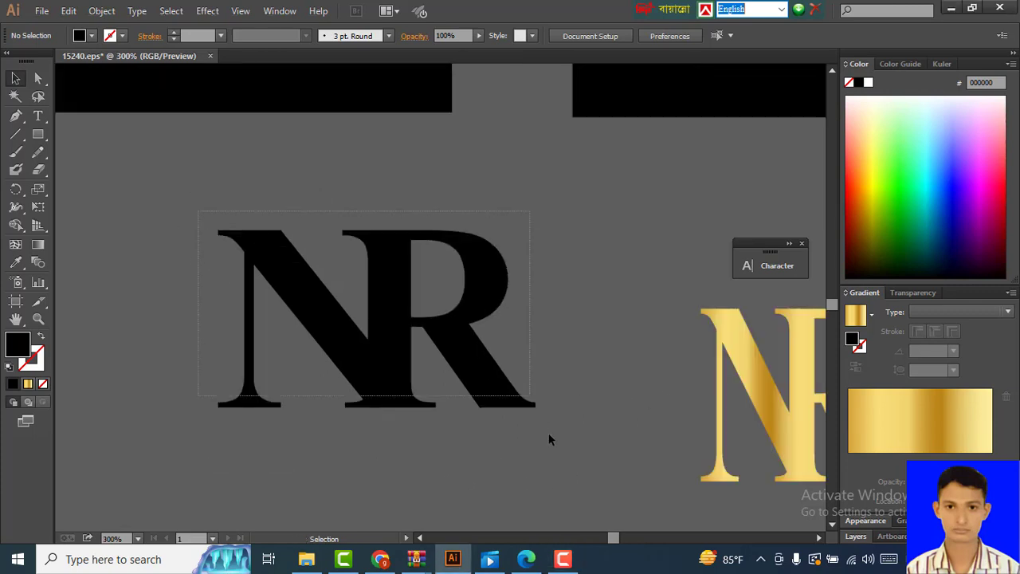
pyautogui.hotkey('ctrl', 'a')
pyautogui.press('a')
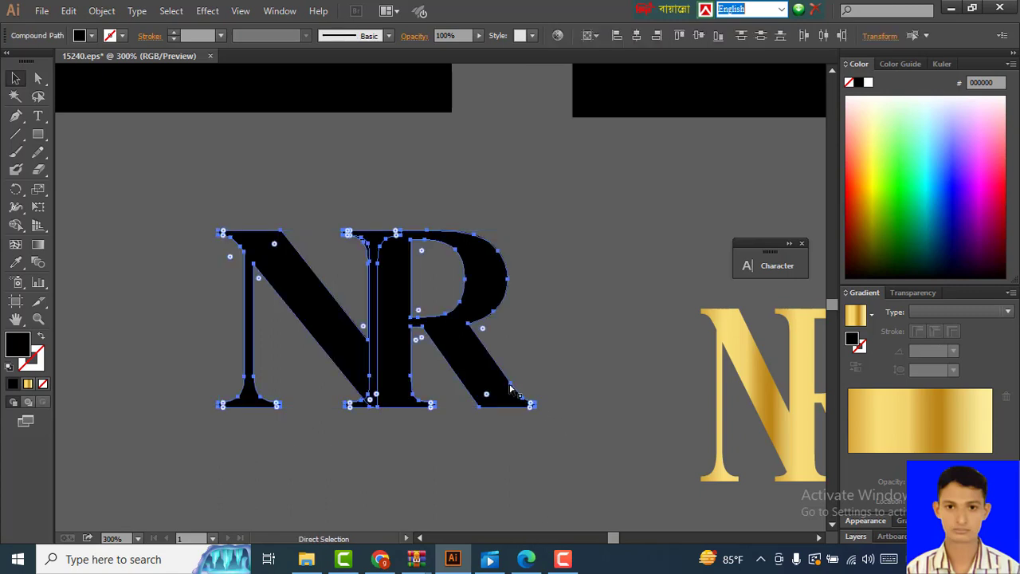
pyautogui.hscroll(2, 480, 368)
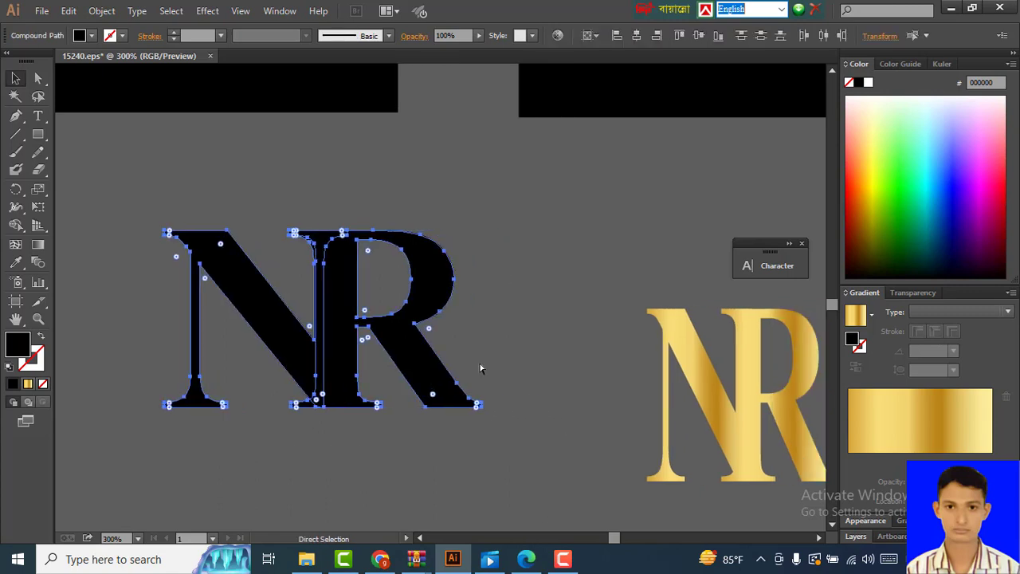
pyautogui.press('v')
pyautogui.scroll(-2, 480, 368)
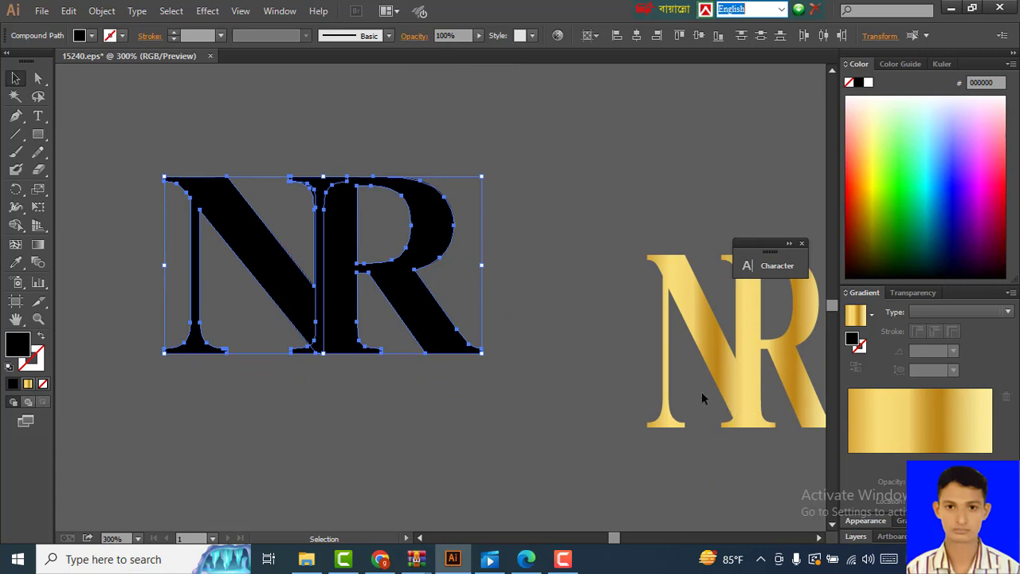
pyautogui.click(36, 248)
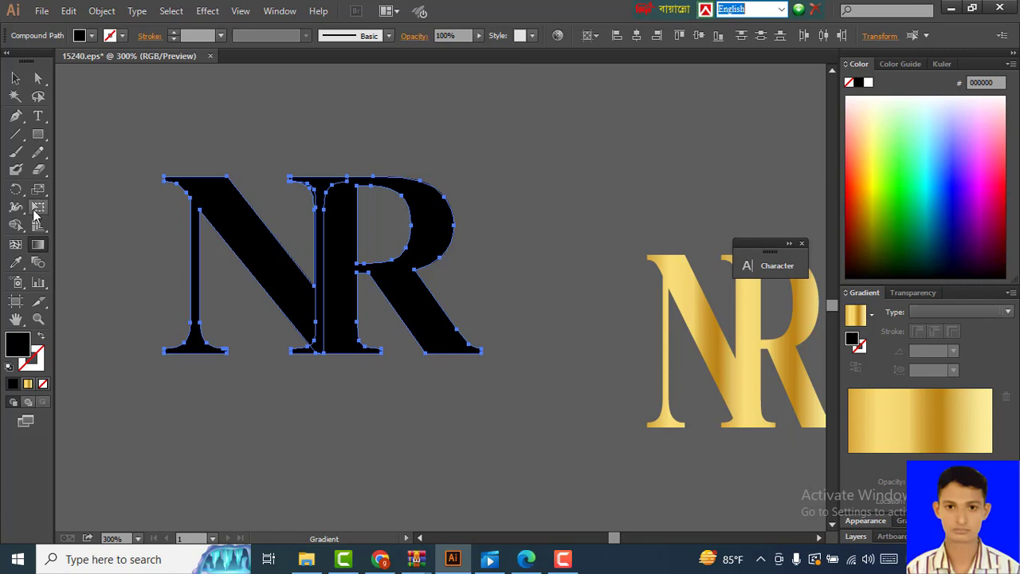
pyautogui.click(16, 263)
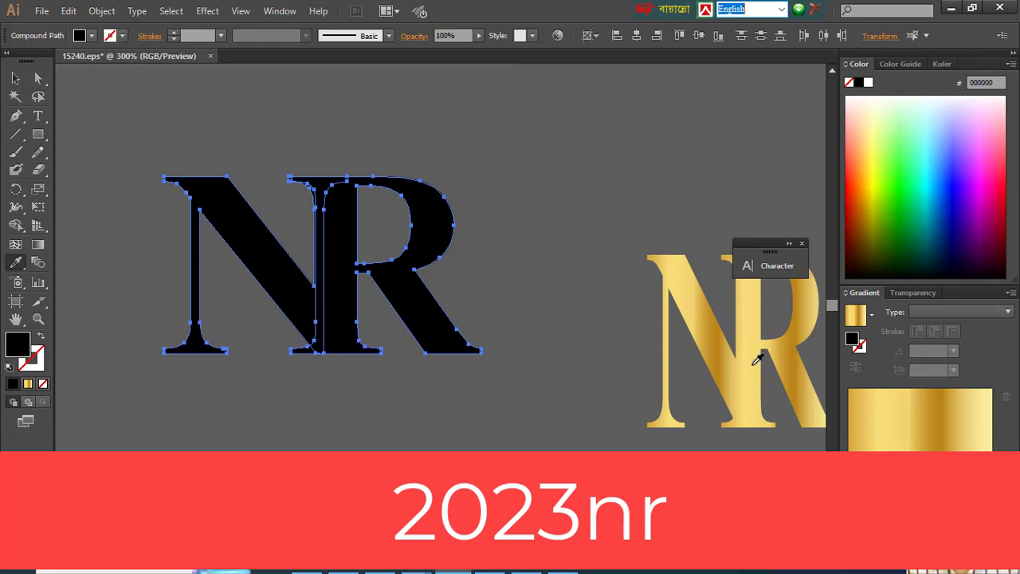
pyautogui.click(754, 364)
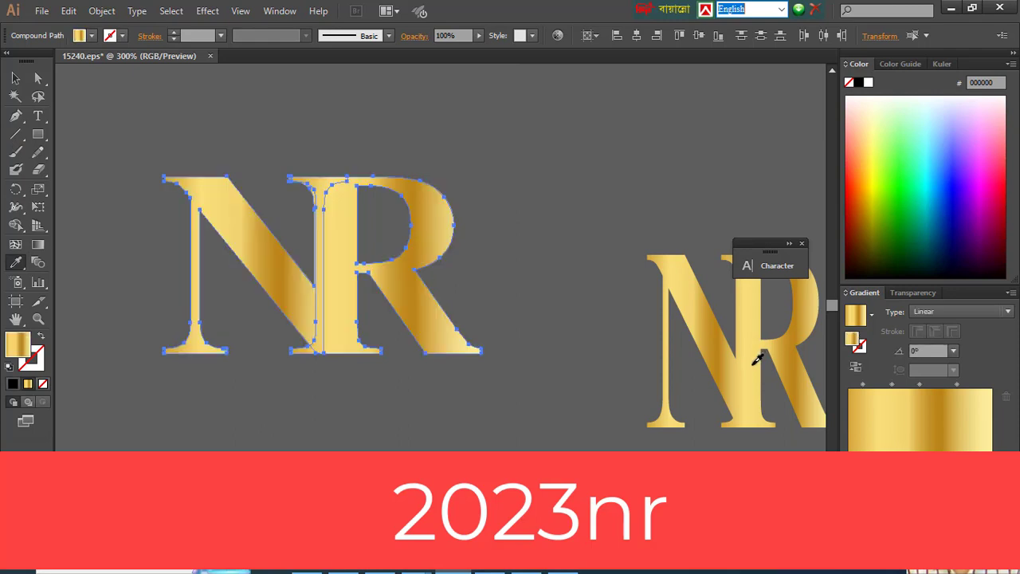
# - Group the two gold letters into a single object
pyautogui.click(16, 78)
pyautogui.moveTo(113, 126); pyautogui.dragTo(501, 387)
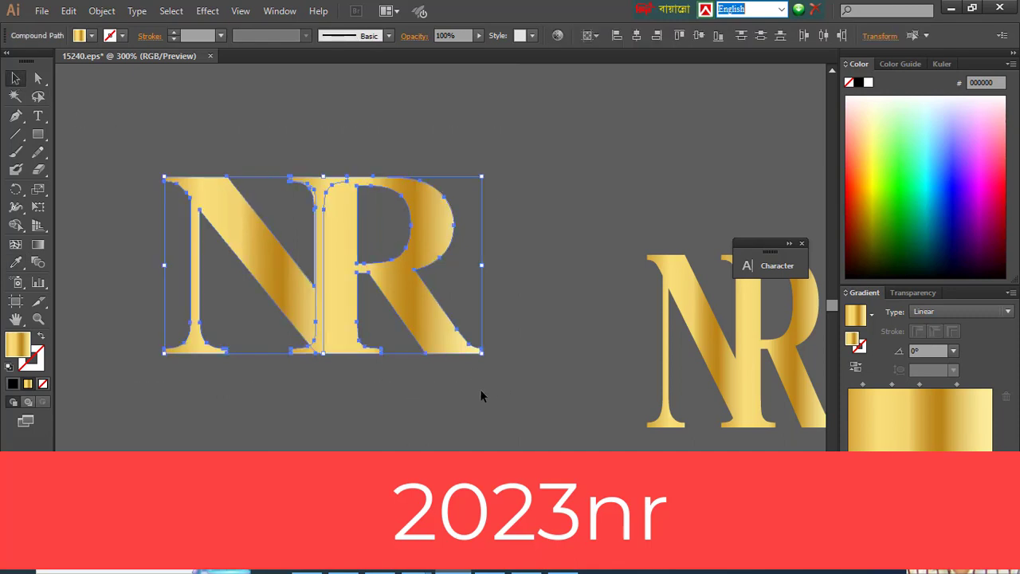
pyautogui.click(479, 389)
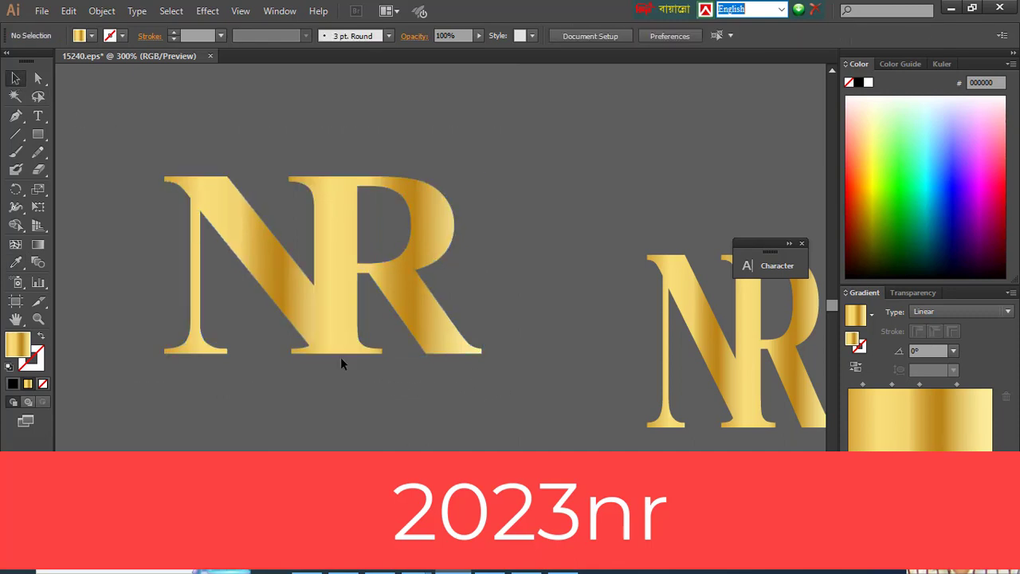
pyautogui.moveTo(148, 155); pyautogui.dragTo(494, 393)
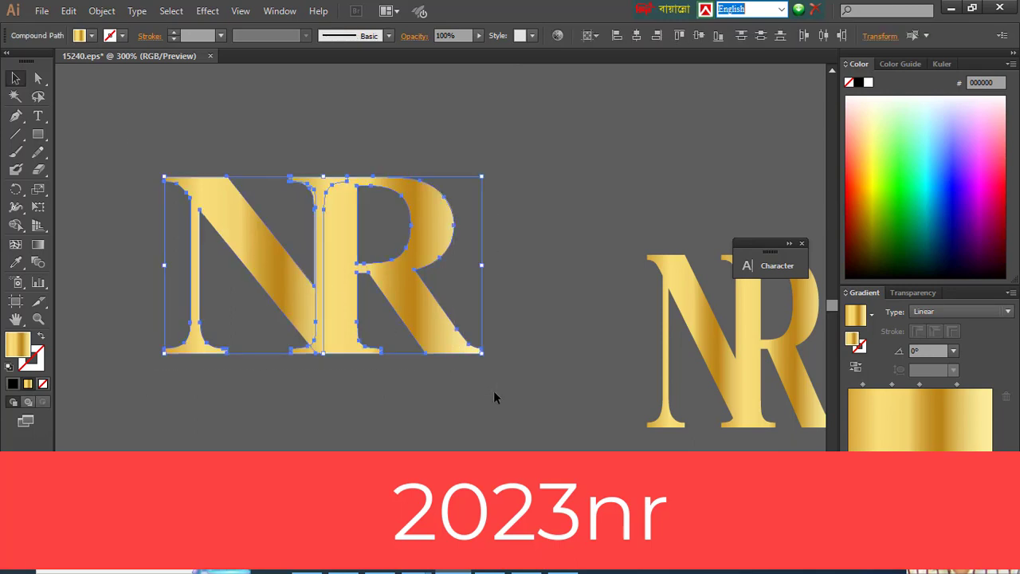
pyautogui.hotkey('ctrl', 'g')
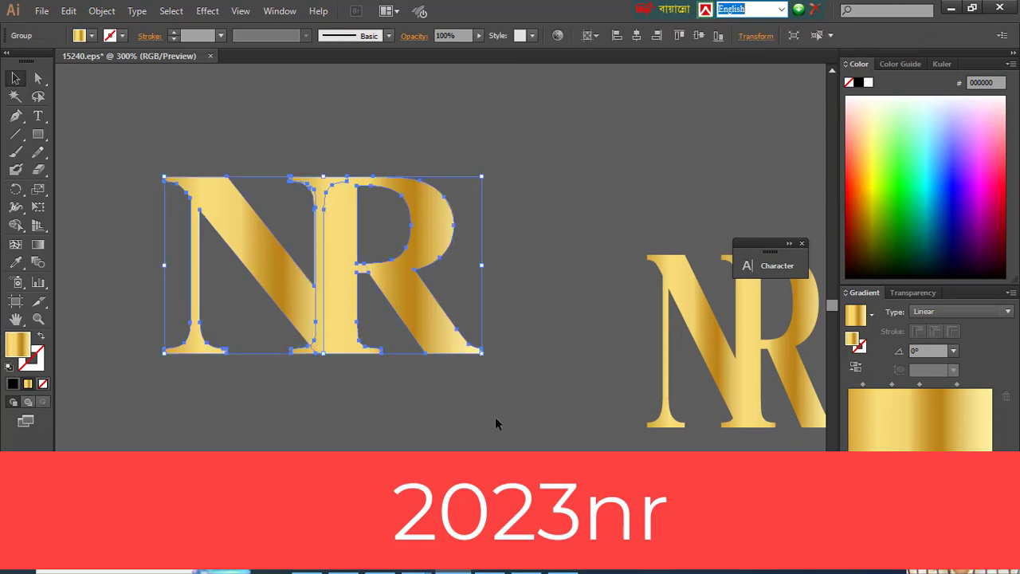
# - Move the gold NR group into the empty ornamental ring on the second black square
pyautogui.keyDown('alt'); pyautogui.scroll(-2, 480, 382); pyautogui.keyUp('alt')
pyautogui.scroll(2, 469, 385)
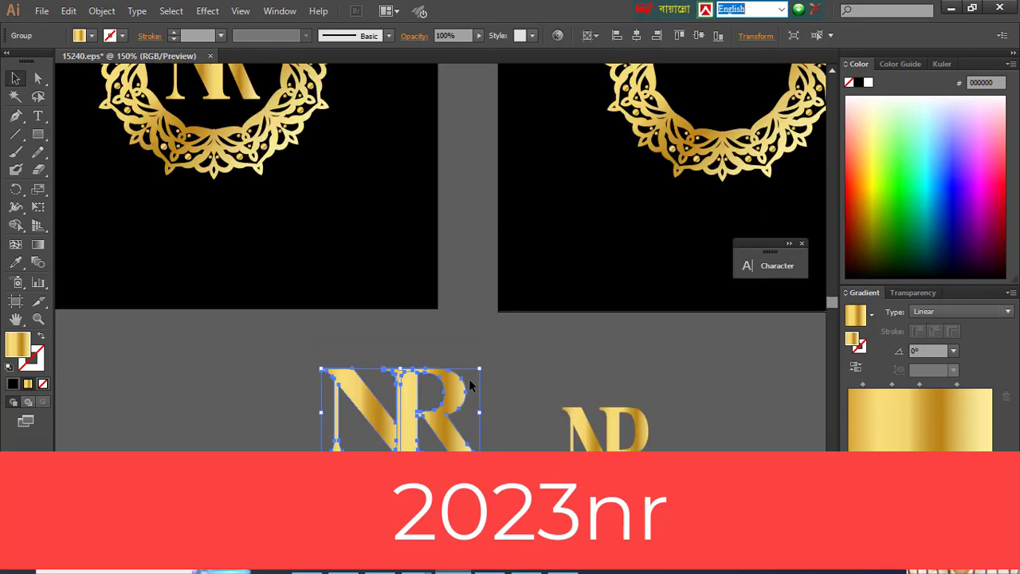
pyautogui.scroll(3, 469, 386)
pyautogui.hscroll(2, 469, 386)
pyautogui.moveTo(327, 478); pyautogui.dragTo(659, 160)
pyautogui.scroll(3, 658, 160)
pyautogui.scroll(2, 647, 179)
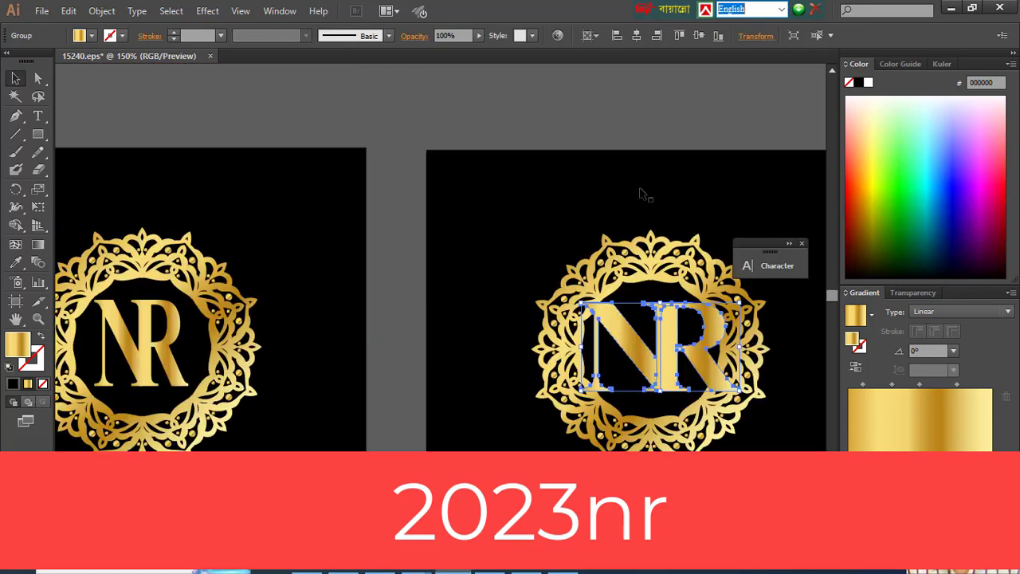
# - Scale the gold NR group down proportionally about its centre so it fits inside the ornamental ring
pyautogui.keyDown('alt'); pyautogui.scroll(1, 630, 196); pyautogui.keyUp('alt')
pyautogui.scroll(-3, 625, 208)
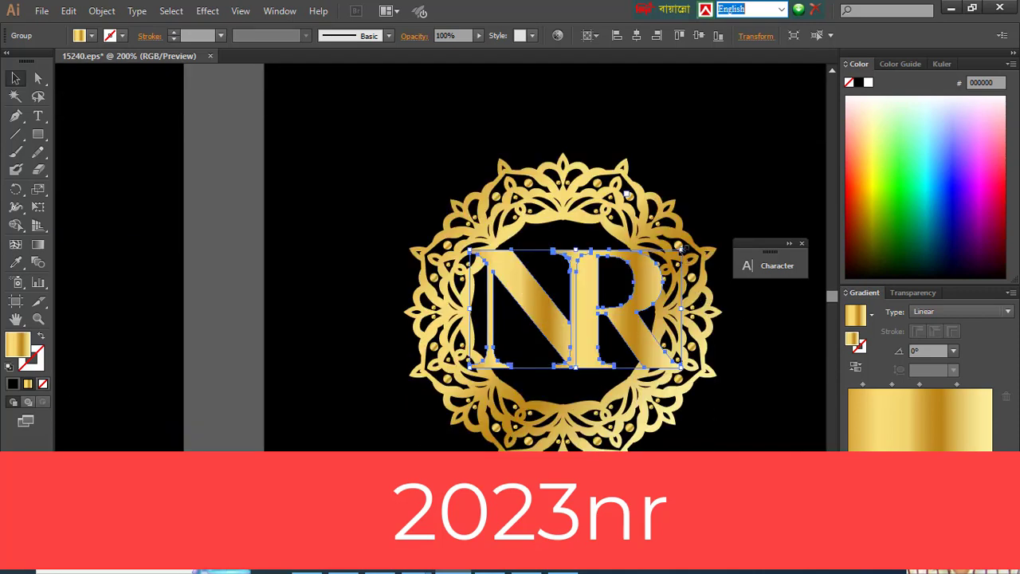
pyautogui.moveTo(680, 248); pyautogui.dragTo(643, 277)
pyautogui.hotkey('ctrl', 'alt')
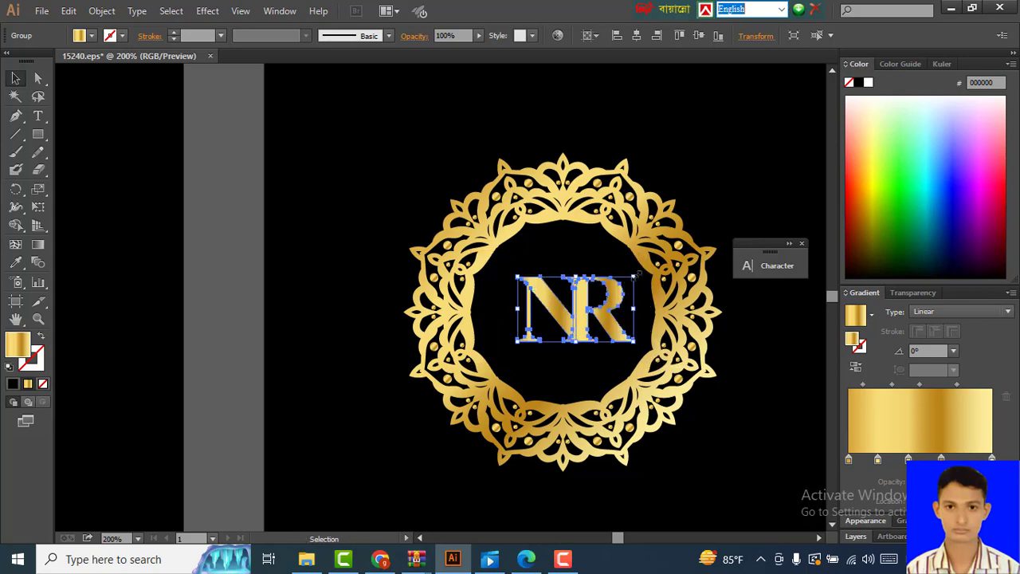
pyautogui.moveTo(638, 273); pyautogui.dragTo(652, 256)
# - Nudge the gold NR group left until it sits centred horizontally in the ornamental ring
pyautogui.press('Left')
pyautogui.press('Left')
pyautogui.press('Left')
pyautogui.press('Left')
pyautogui.press('Left')
pyautogui.press('Left')
pyautogui.press('Left')
pyautogui.press('Left')
pyautogui.press('Left')
pyautogui.press('Left')
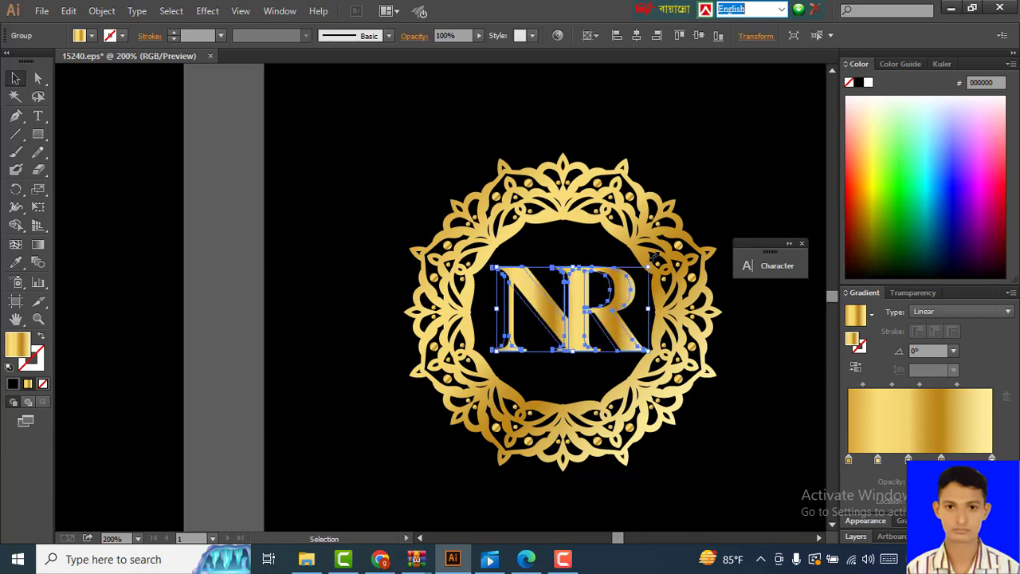
# - Change the fill of the square background behind the new logo to blue (0000FF) and deselect it
pyautogui.click(744, 353)
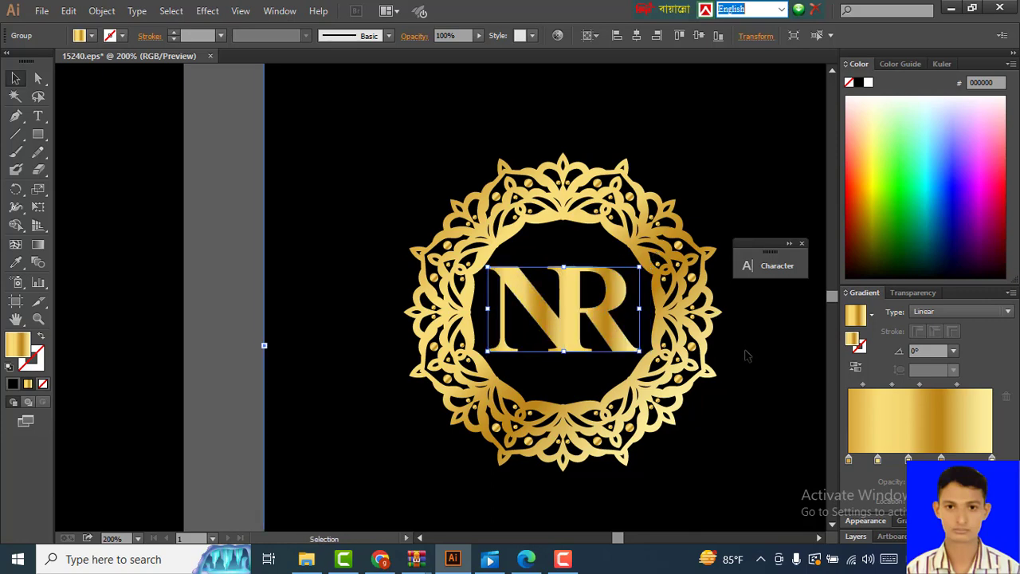
pyautogui.scroll(-3, 740, 346)
pyautogui.scroll(-1, 636, 320)
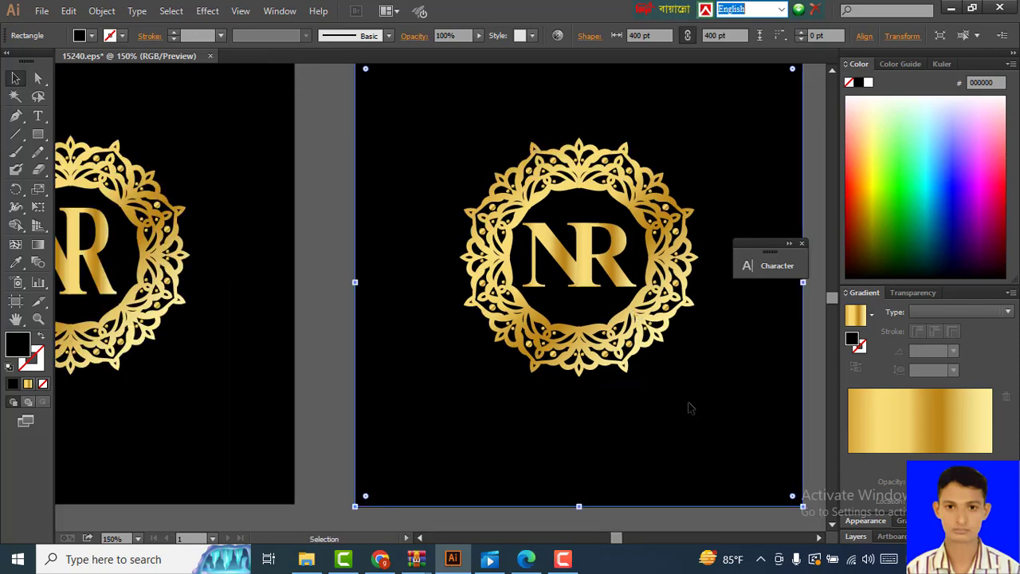
pyautogui.click(91, 35)
pyautogui.click(83, 60)
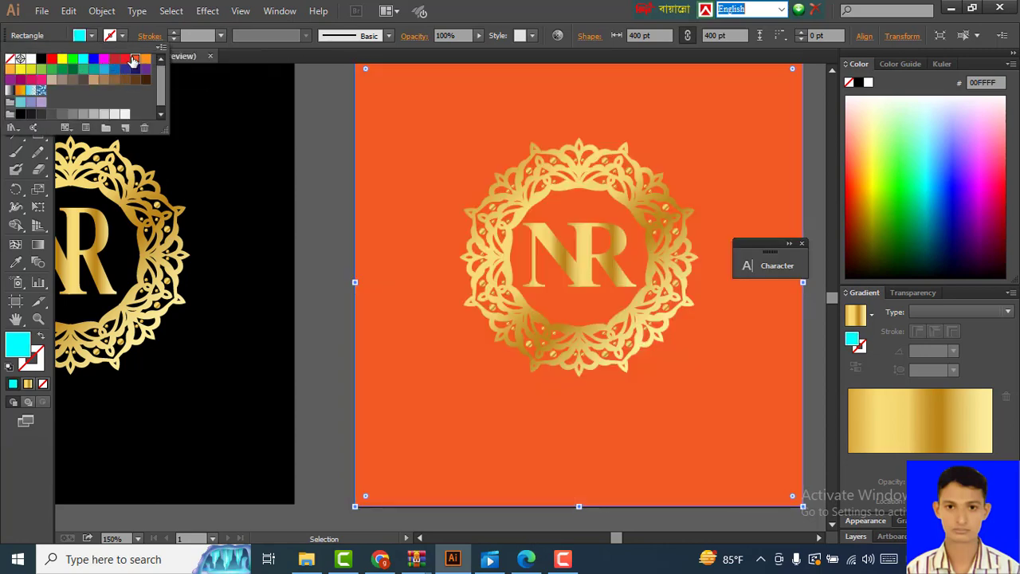
pyautogui.click(125, 61)
pyautogui.click(94, 60)
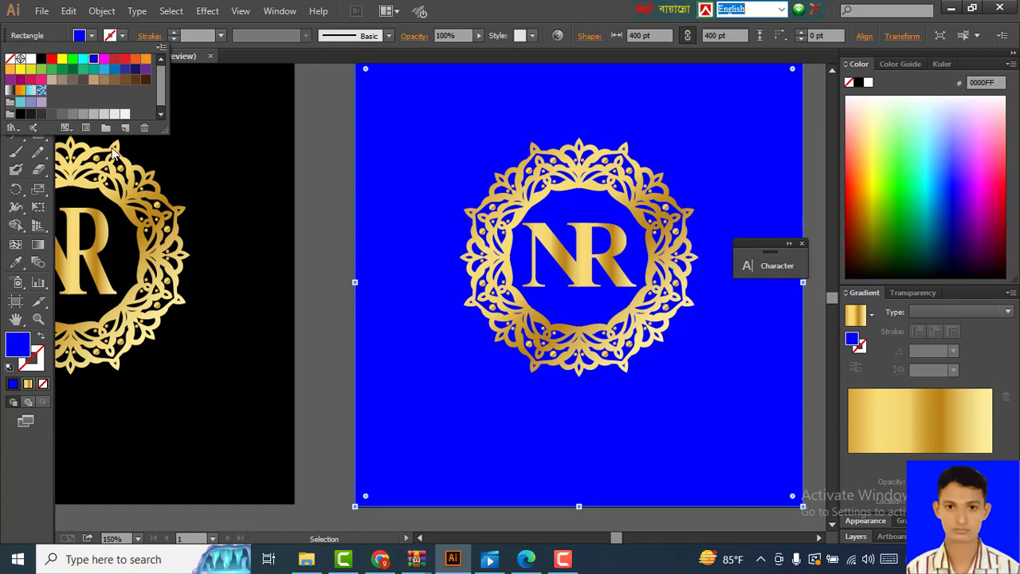
pyautogui.click(328, 338)
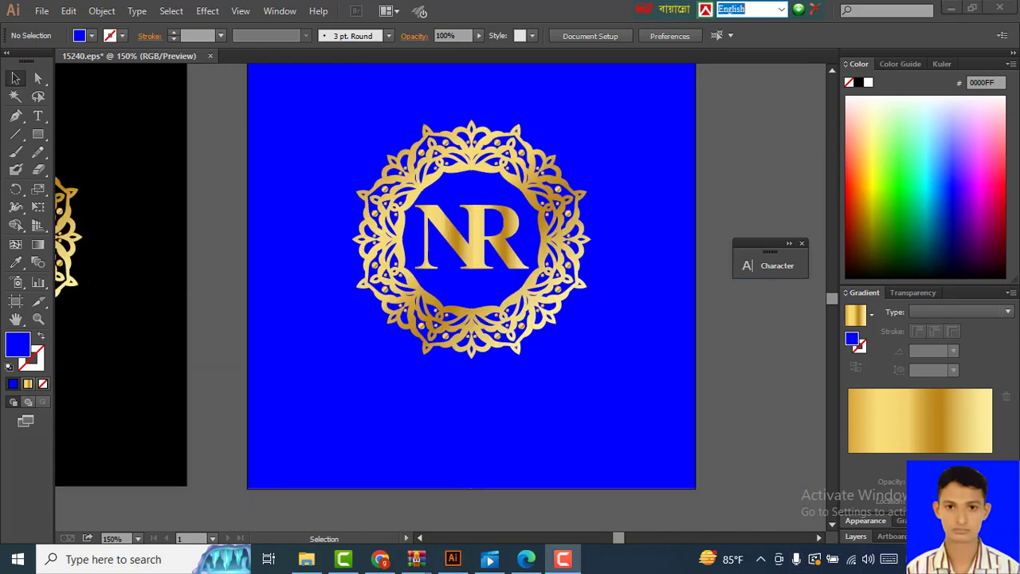
pyautogui.scroll(3, 590, 346)
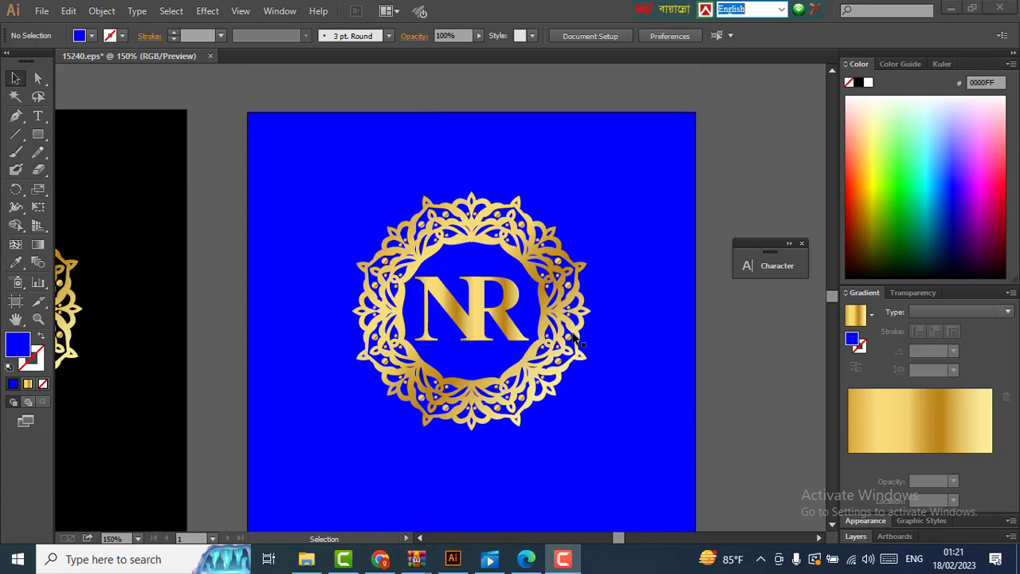
pyautogui.scroll(-4, 572, 332)
pyautogui.scroll(1, 572, 332)
pyautogui.scroll(2, 572, 332)
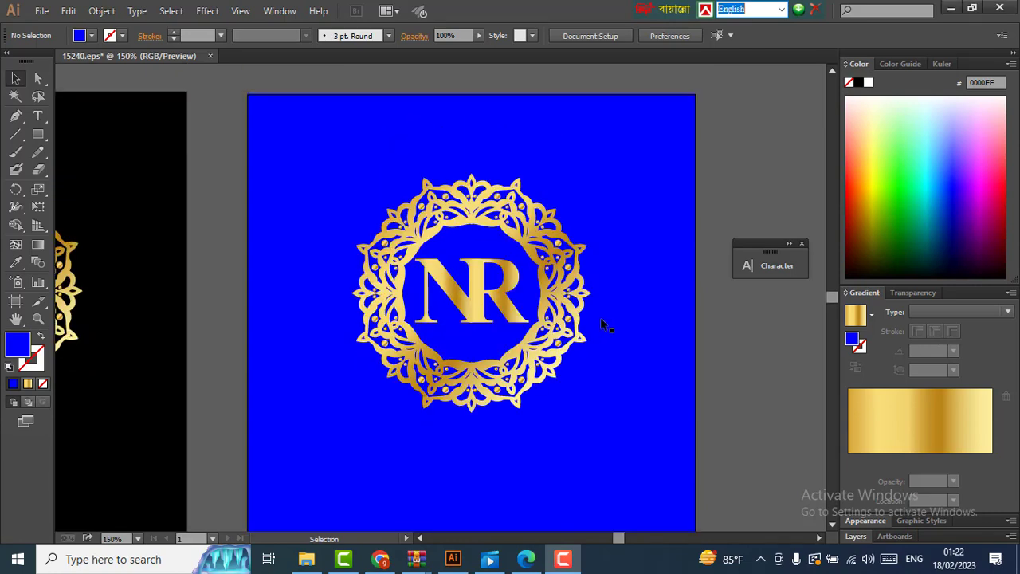